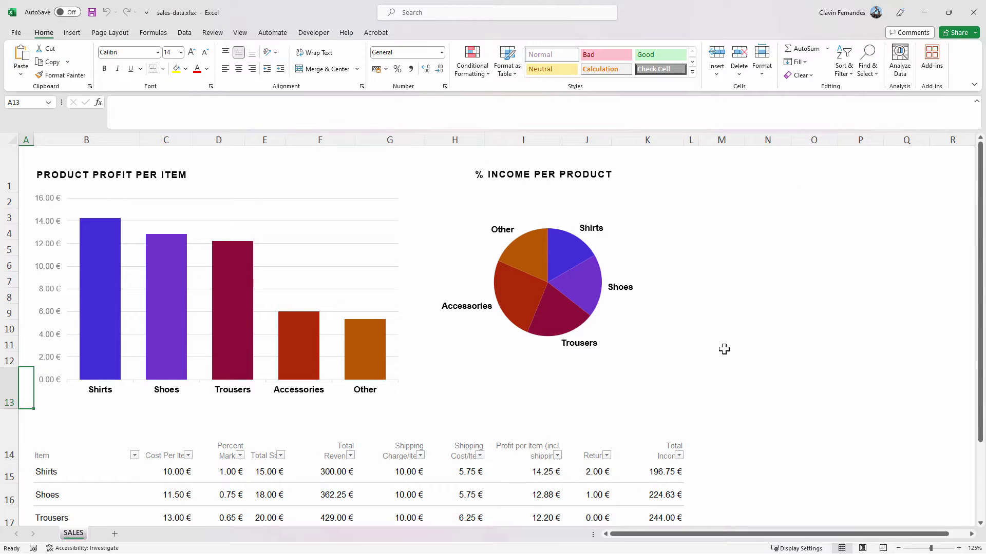
- Switch to the file_example_XLSX_100 (1).xlsx workbook and scroll its people list back to the top
{"action": "mouse_move", "coordinate": [984, 292]}
{"action": "left_mouse_down"}
{"action": "mouse_move", "coordinate": [981, 304]}
{"action": "mouse_move", "coordinate": [981, 291]}
{"action": "left_mouse_up"}
{"action": "scroll", "coordinate": [259, 411], "scroll_direction": "down", "scroll_amount": 2}
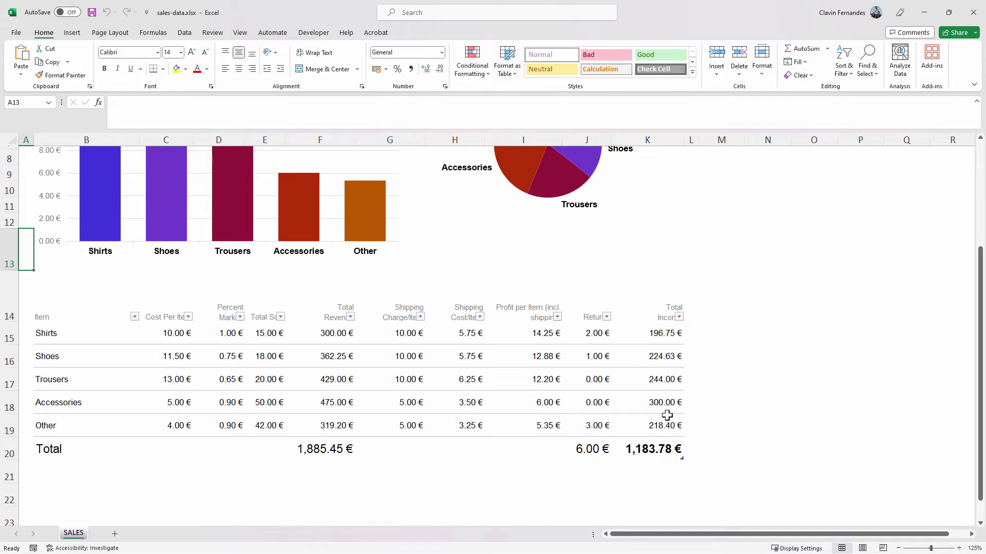
{"action": "key", "text": "alt+Tab"}
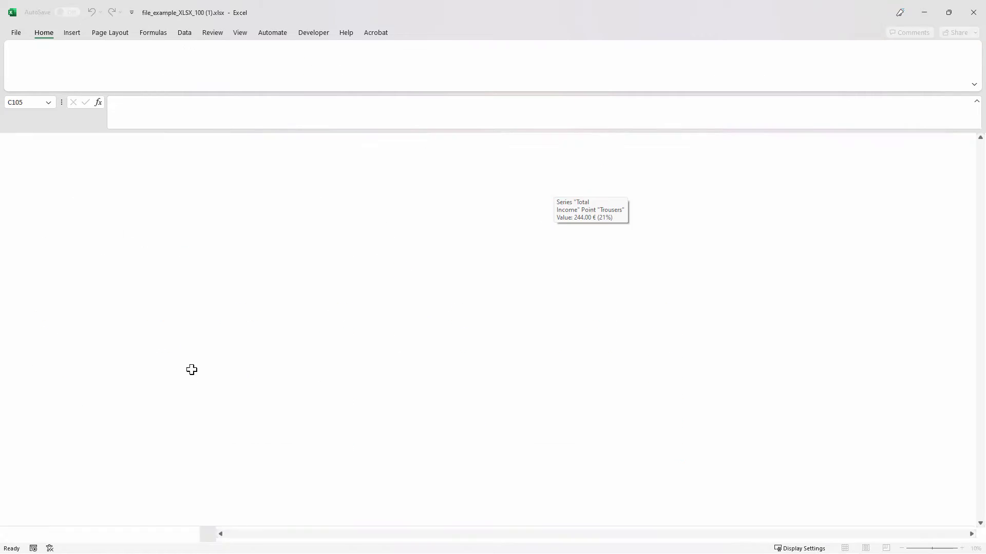
{"action": "left_click_drag", "start_coordinate": [983, 428], "coordinate": [982, 175]}
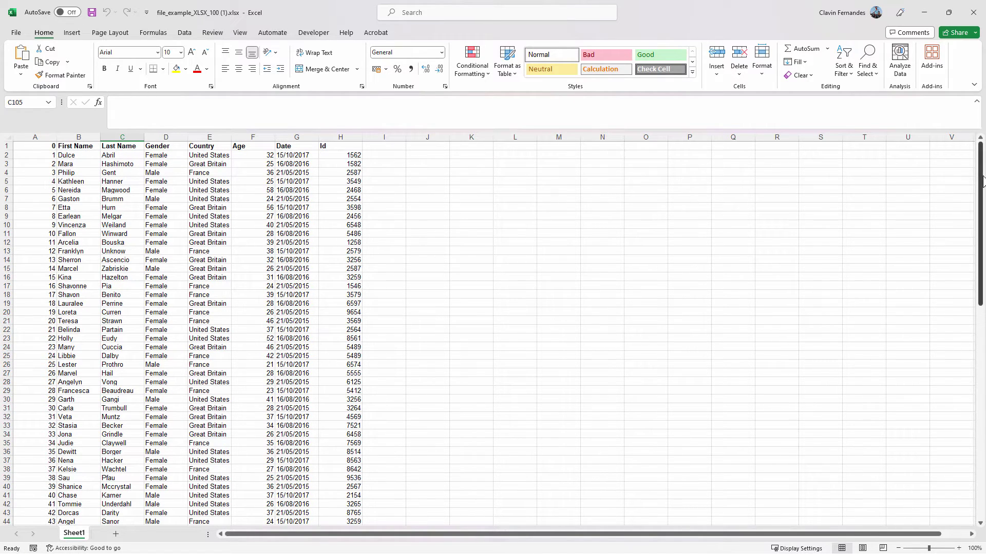
- Page through the four-page print preview of the people list, then return to the worksheet
{"action": "key", "text": "ctrl+p"}
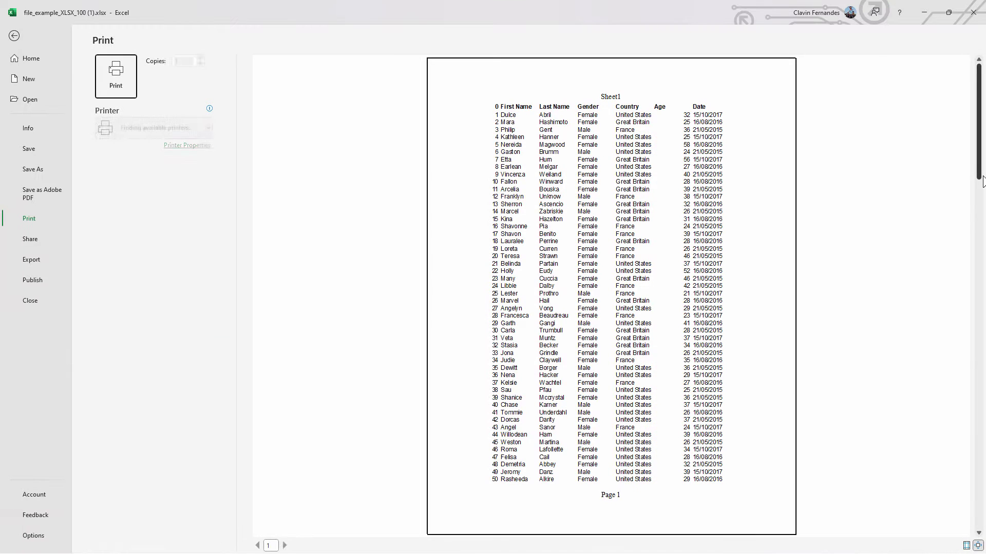
{"action": "left_click_drag", "start_coordinate": [981, 180], "coordinate": [984, 262]}
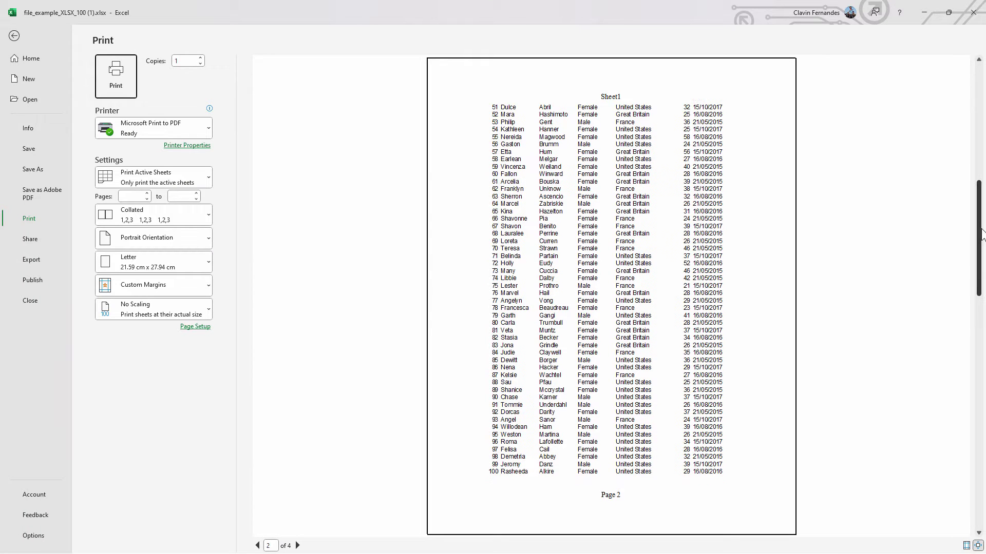
{"action": "left_click", "coordinate": [982, 311]}
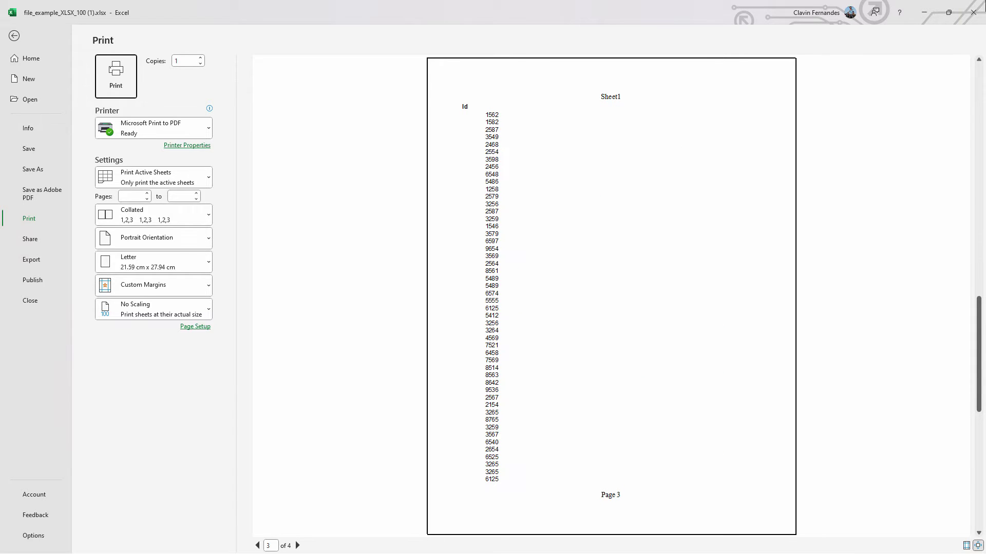
{"action": "left_click", "coordinate": [14, 35]}
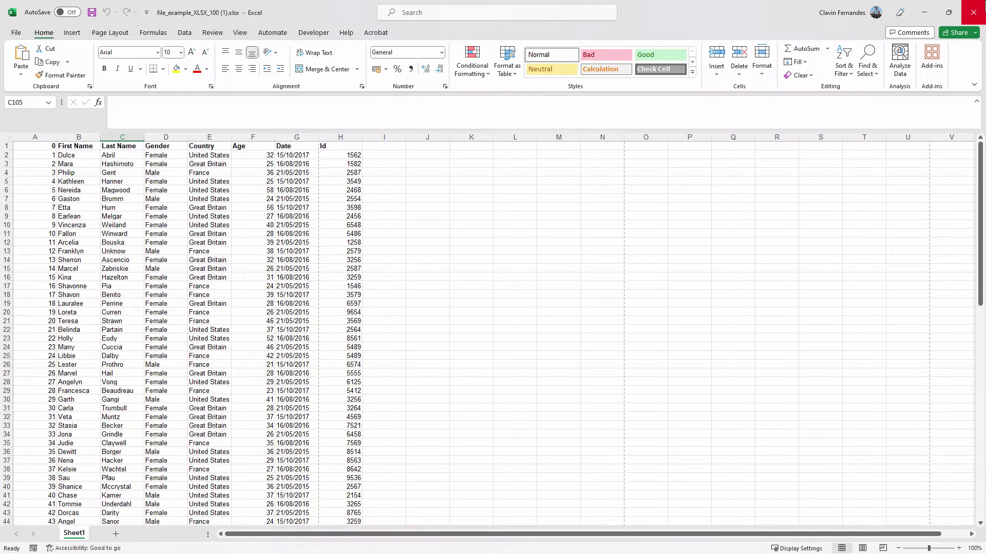
- Minimize the workbook and start a blank automated cloud flow, skipping the setup wizard
{"action": "left_click", "coordinate": [933, 13]}
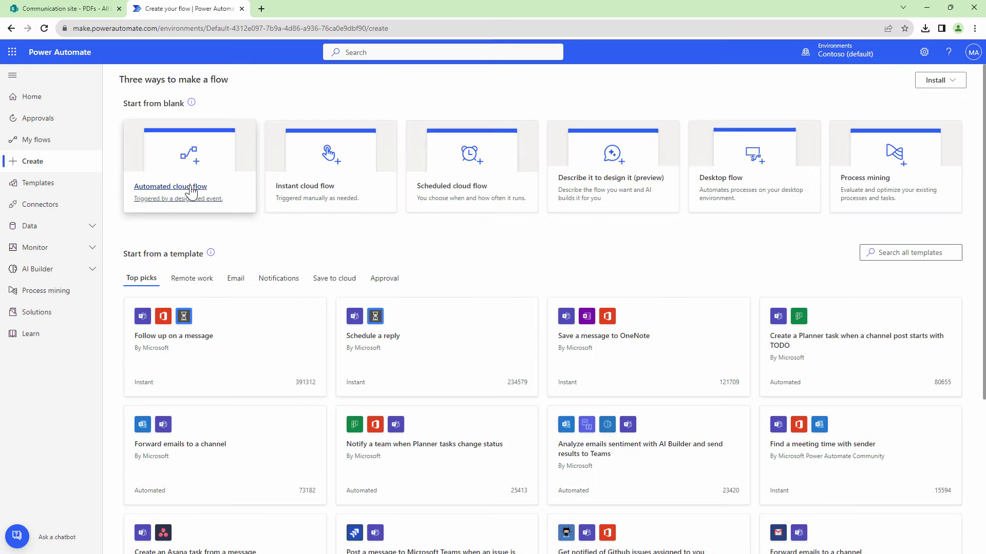
{"action": "left_click", "coordinate": [189, 189]}
{"action": "left_click", "coordinate": [605, 429]}
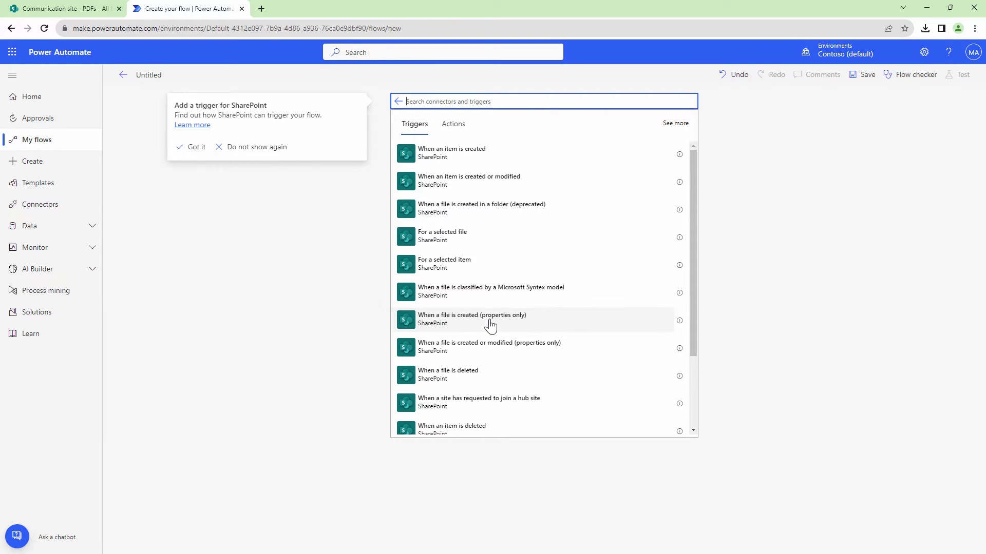
- Add the SharePoint 'When a file is created or modified (properties only)' trigger on the Communication site
{"action": "left_click", "coordinate": [495, 352]}
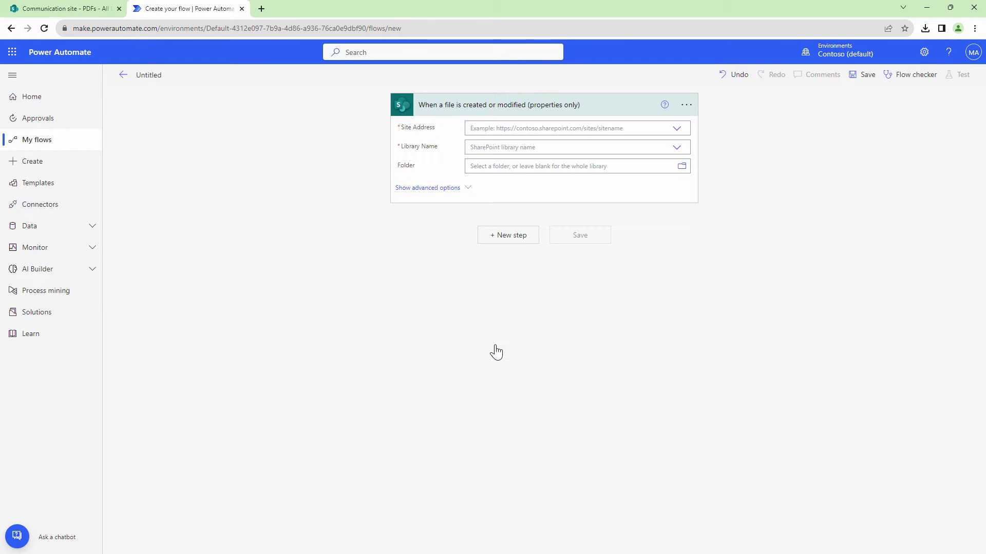
{"action": "left_click", "coordinate": [675, 130]}
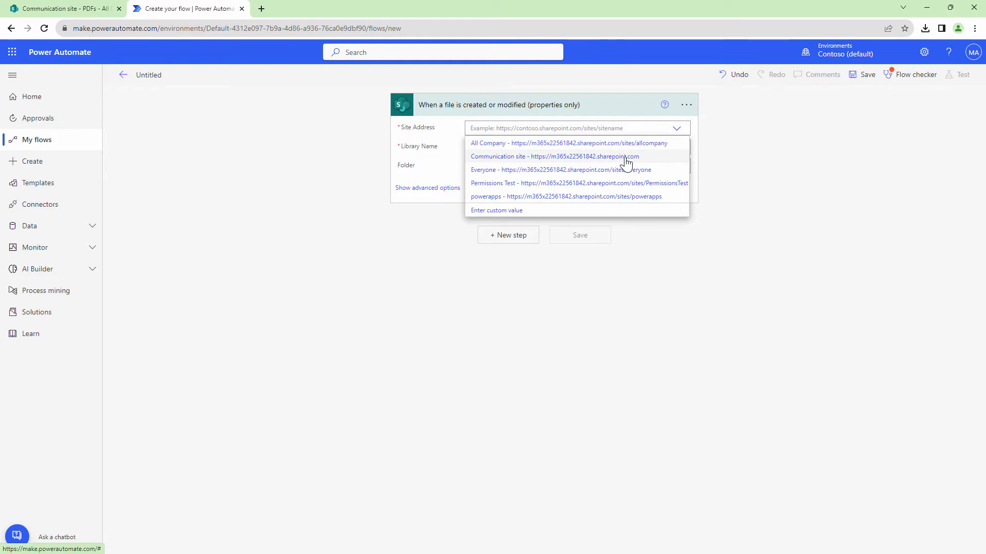
{"action": "left_click", "coordinate": [625, 157]}
{"action": "left_click", "coordinate": [677, 148]}
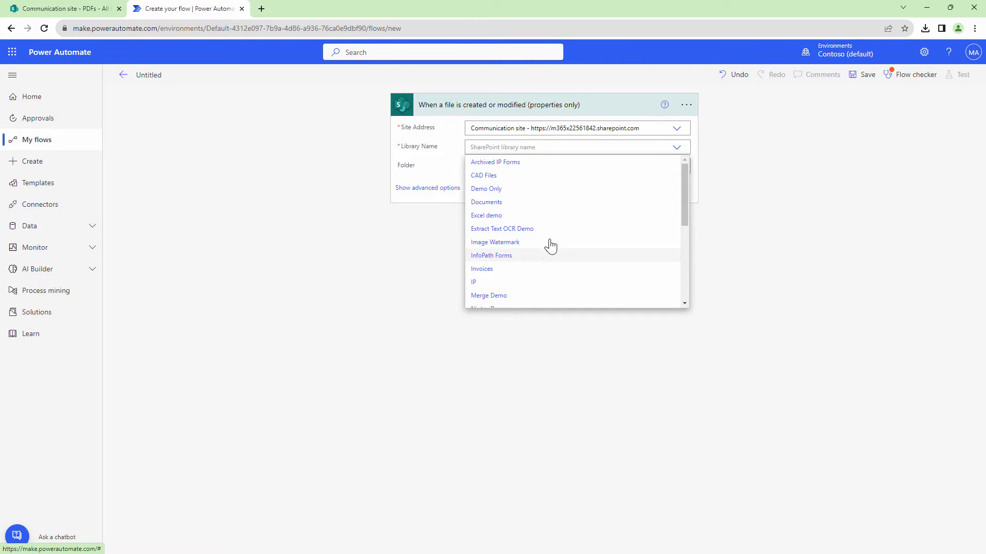
- Add a SharePoint Get file content step on the Communication site and begin choosing its File Identifier
{"action": "left_click", "coordinate": [509, 152]}
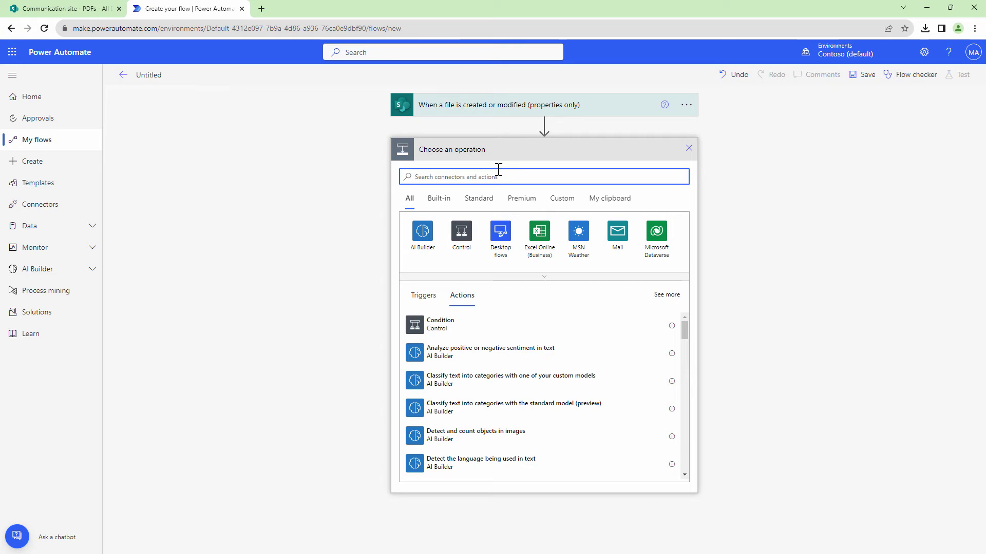
{"action": "type", "text": "get file content"}
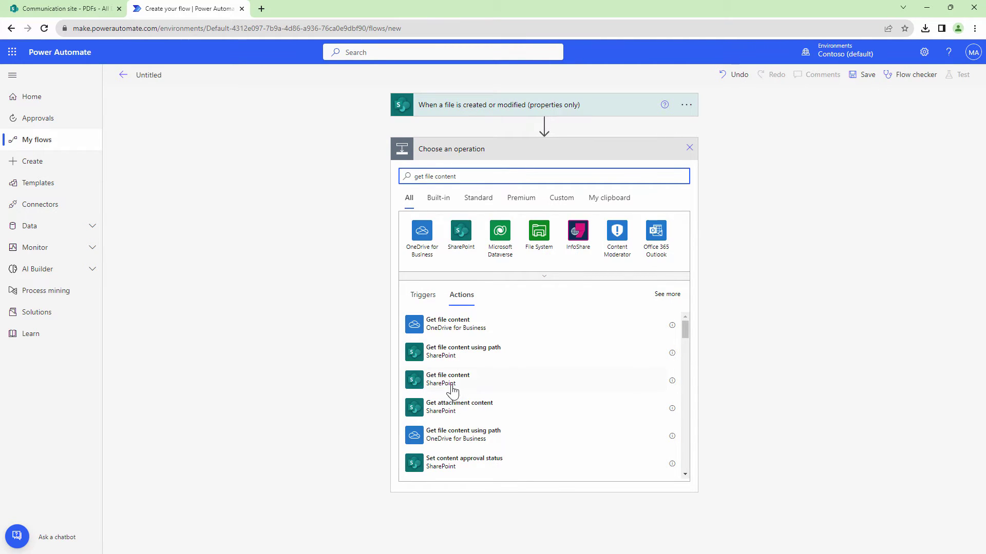
{"action": "left_click", "coordinate": [451, 384]}
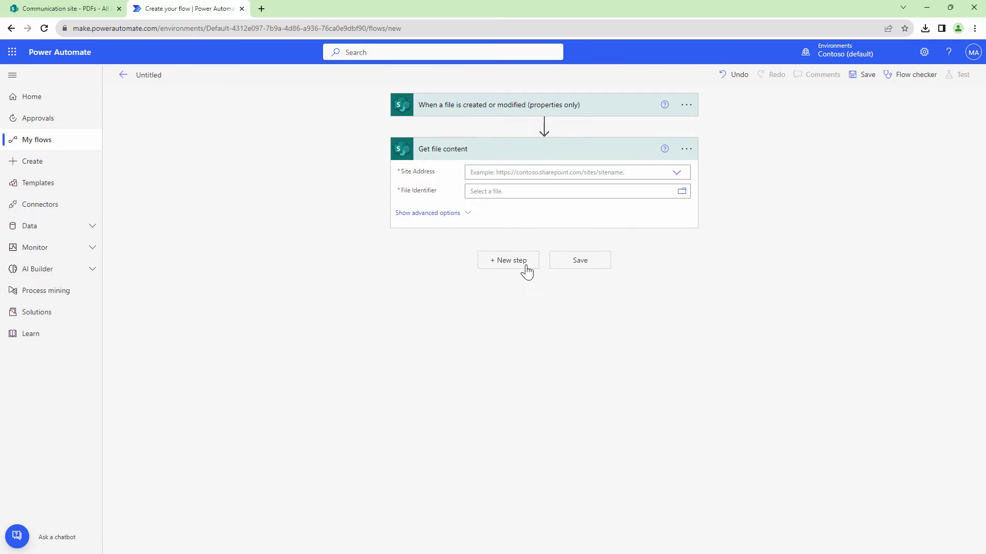
{"action": "left_click", "coordinate": [673, 176]}
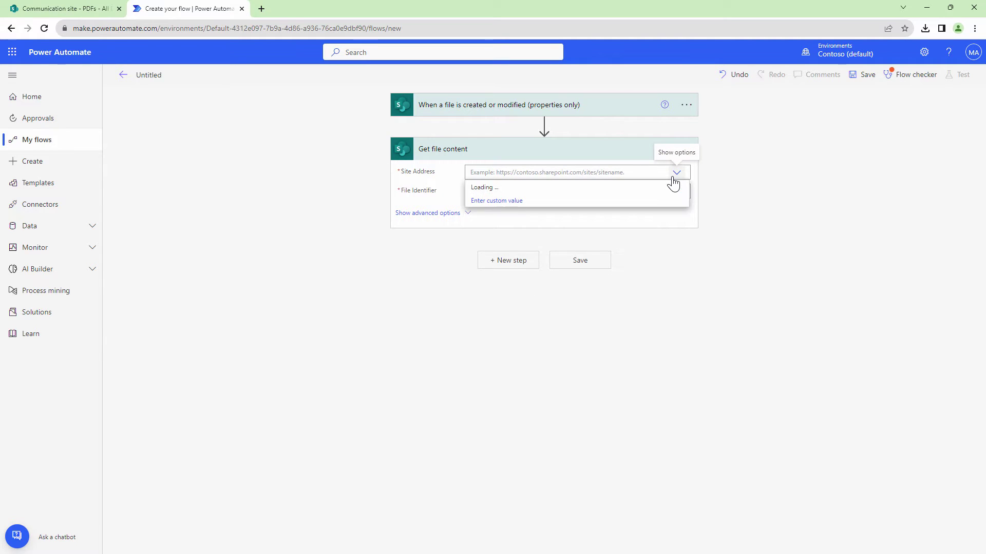
{"action": "left_click", "coordinate": [560, 202]}
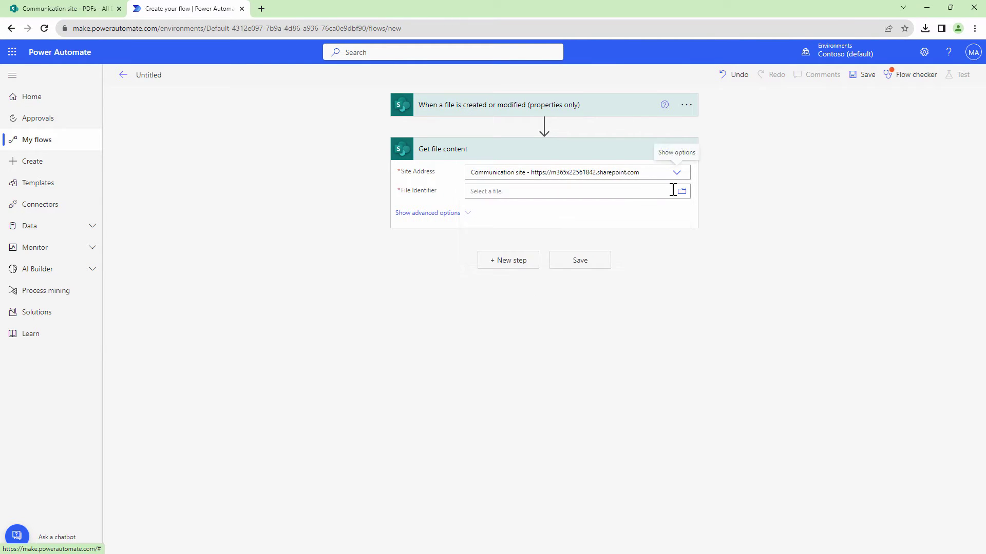
{"action": "left_click", "coordinate": [668, 193]}
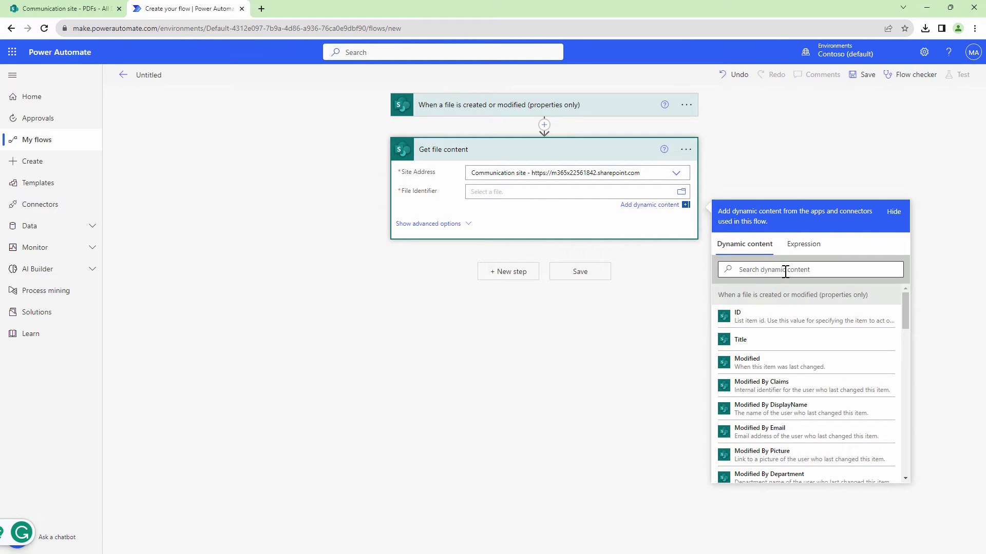
{"action": "left_click", "coordinate": [785, 271]}
- Set File Identifier to the trigger's Identifier and add the Muhimbi Convert Excel document action
{"action": "type", "text": "iden"}
{"action": "left_click", "coordinate": [749, 361]}
{"action": "left_click", "coordinate": [509, 273]}
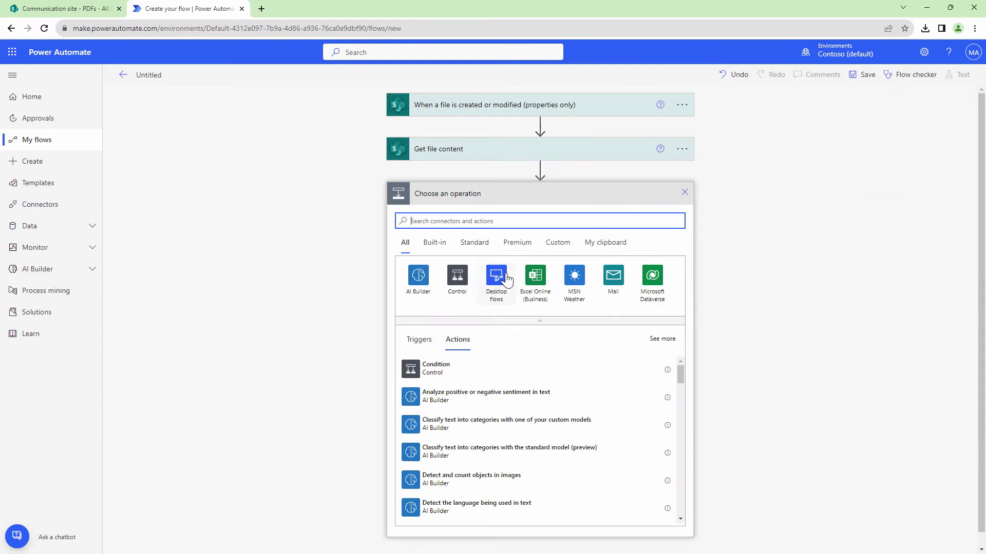
{"action": "type", "text": "Muhimbi"}
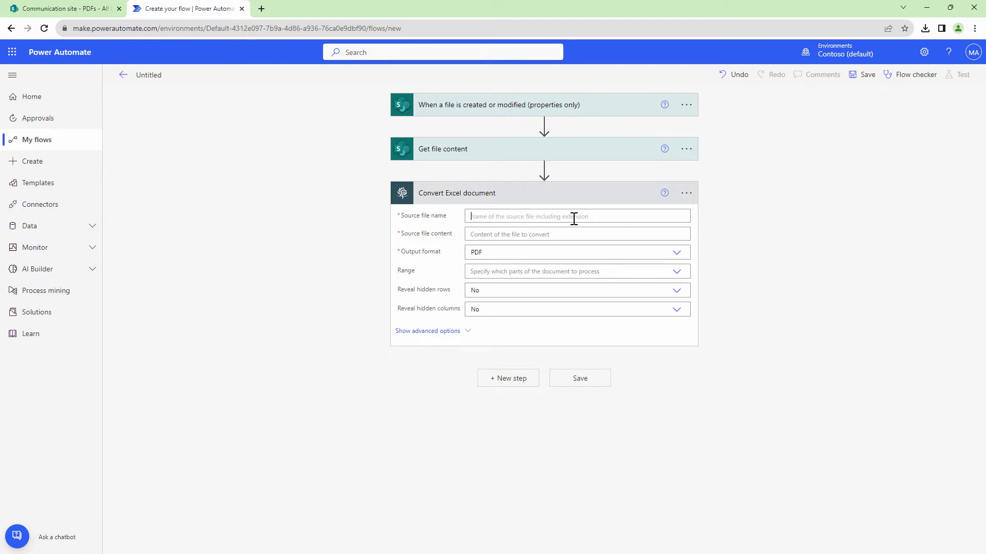
{"action": "left_click", "coordinate": [574, 217]}
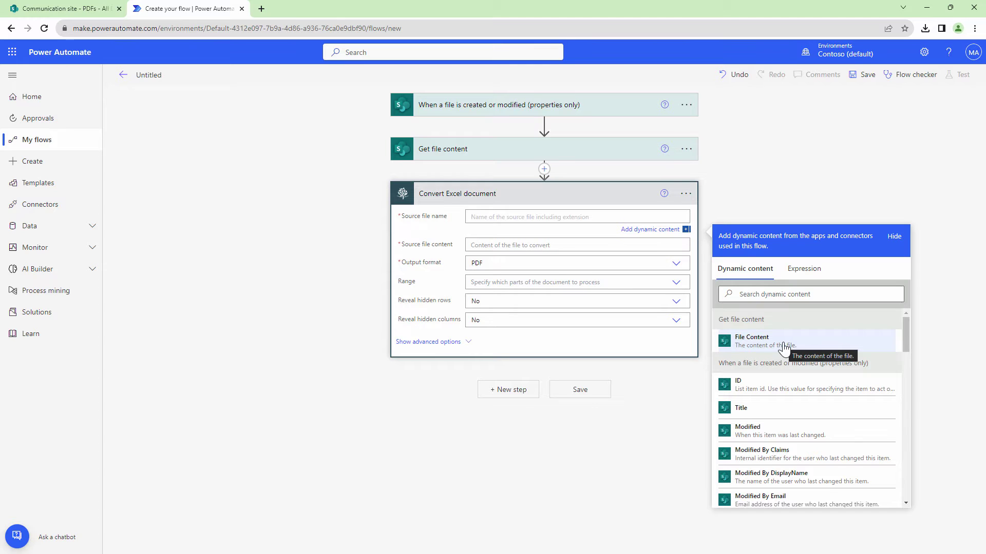
- Set the conversion source to 'File name with extension' and the fetched 'File Content'
{"action": "left_click", "coordinate": [775, 294]}
{"action": "type", "text": "file"}
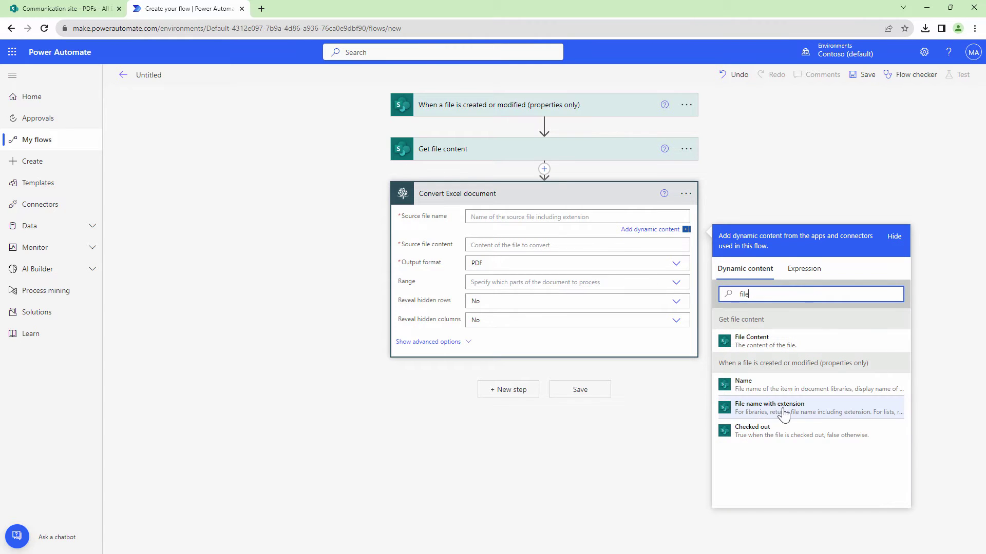
{"action": "left_click", "coordinate": [770, 410]}
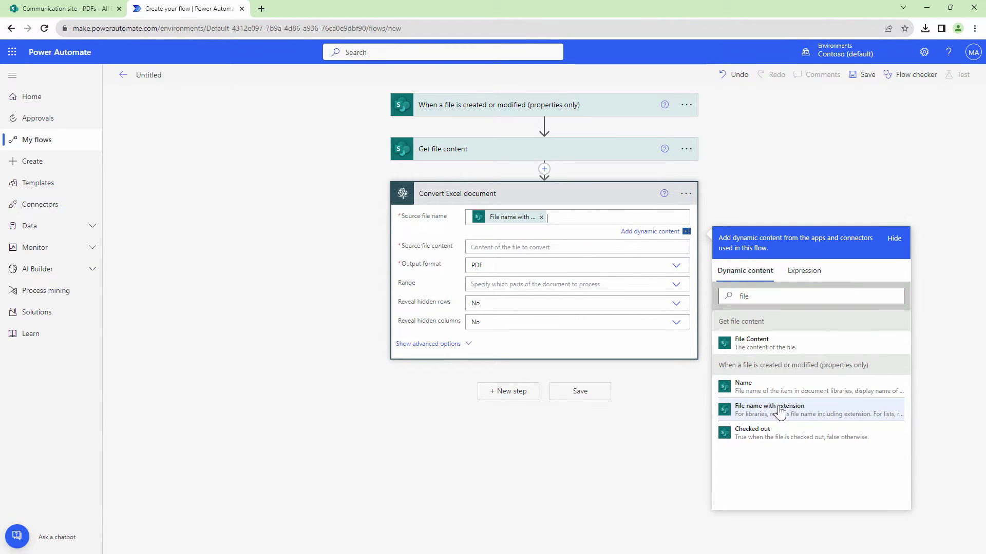
{"action": "left_click", "coordinate": [587, 247]}
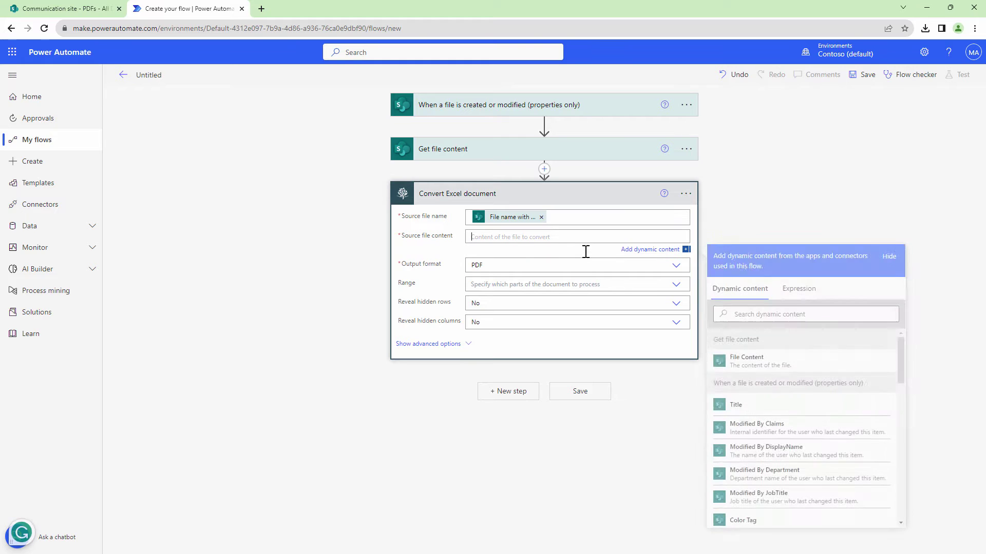
{"action": "left_click", "coordinate": [830, 367]}
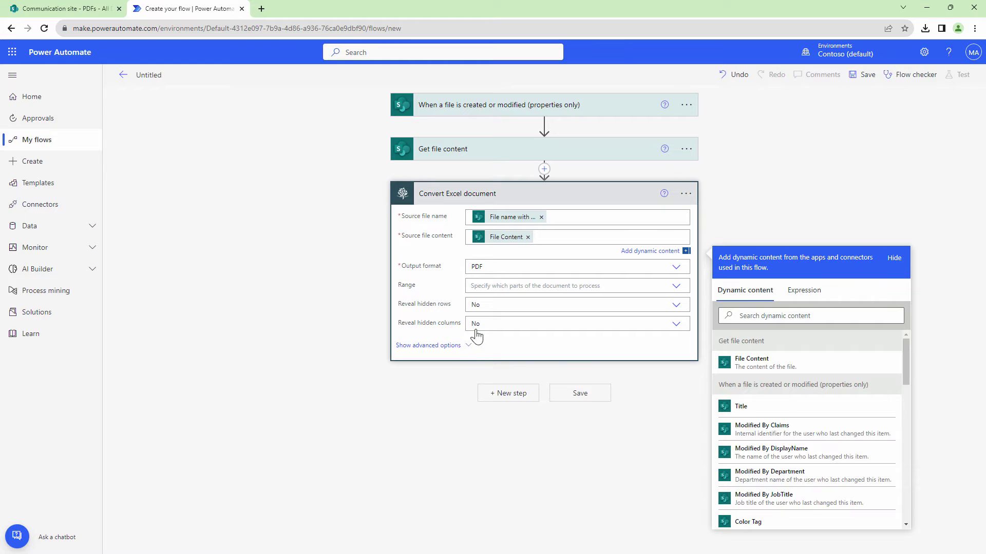
- Add a SharePoint Create file action after the Convert Excel document step
{"action": "left_click", "coordinate": [508, 393]}
{"action": "type", "text": "Creat"}
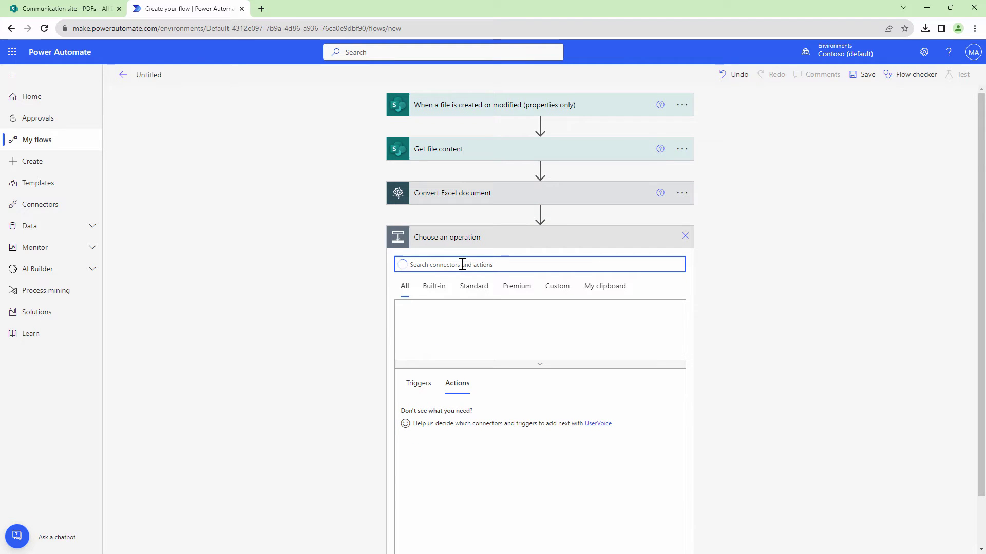
{"action": "type", "text": "Create"}
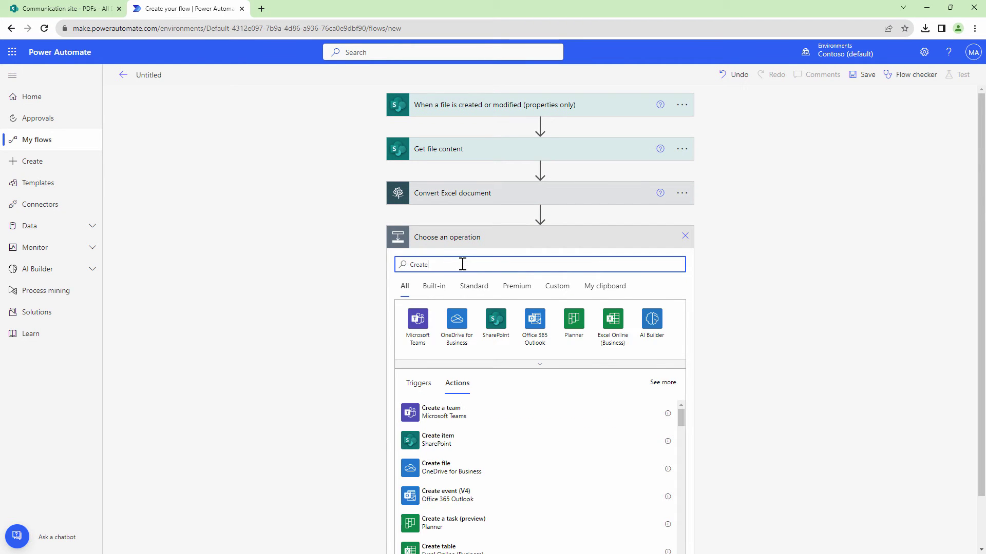
{"action": "left_click", "coordinate": [496, 322]}
{"action": "left_click", "coordinate": [464, 265]}
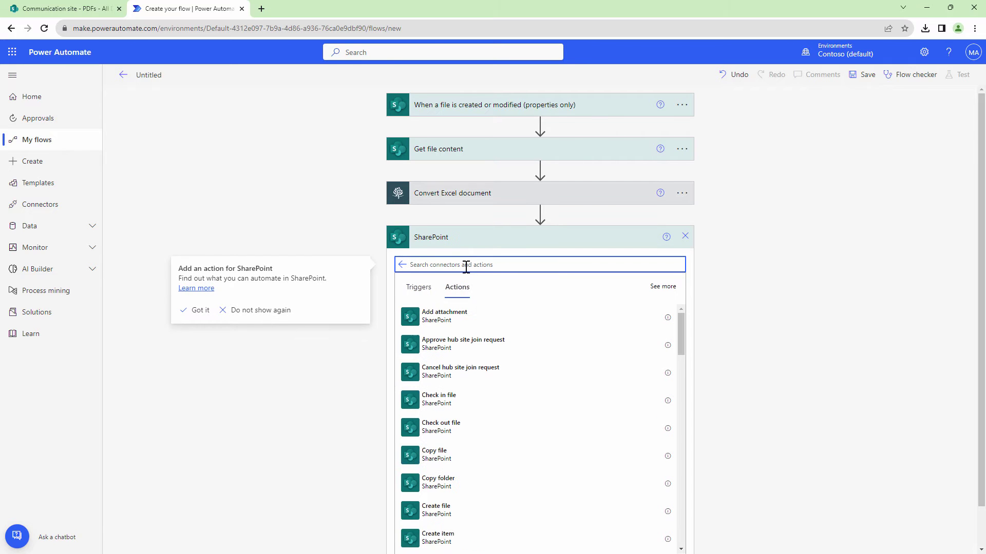
{"action": "type", "text": "creat"}
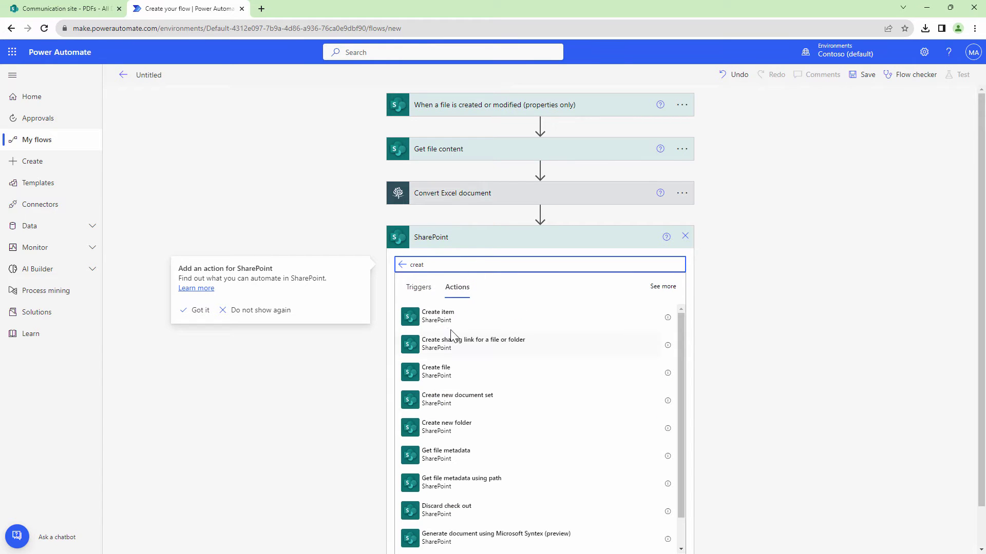
{"action": "left_click", "coordinate": [470, 371]}
- Set the Create file destination to the Communication site's /PDFs library
{"action": "left_click", "coordinate": [677, 263]}
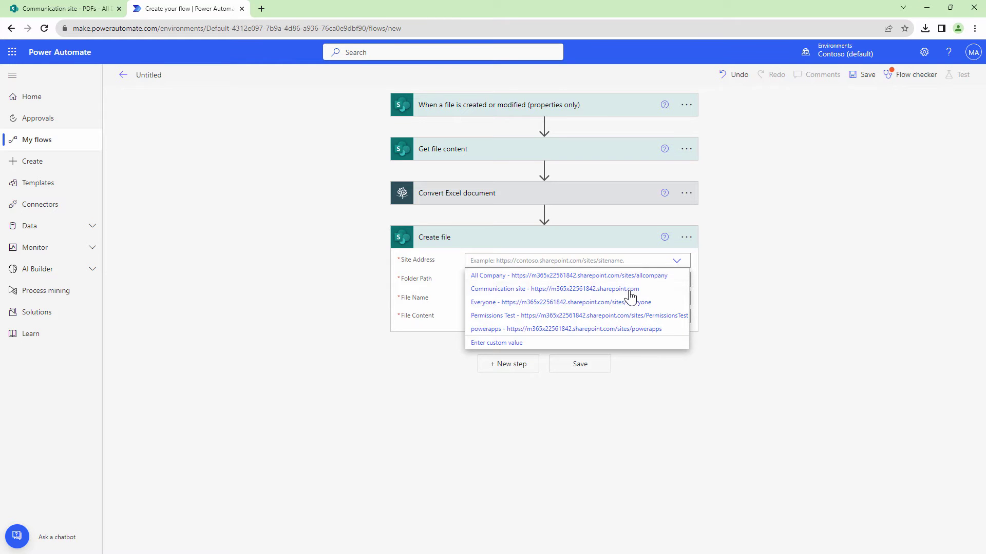
{"action": "left_click", "coordinate": [648, 290]}
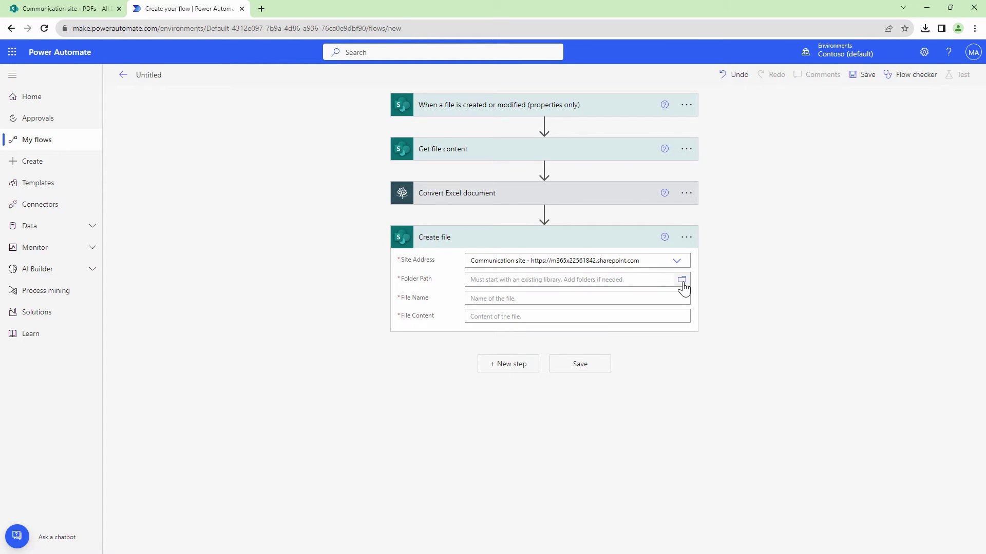
{"action": "left_click", "coordinate": [682, 281]}
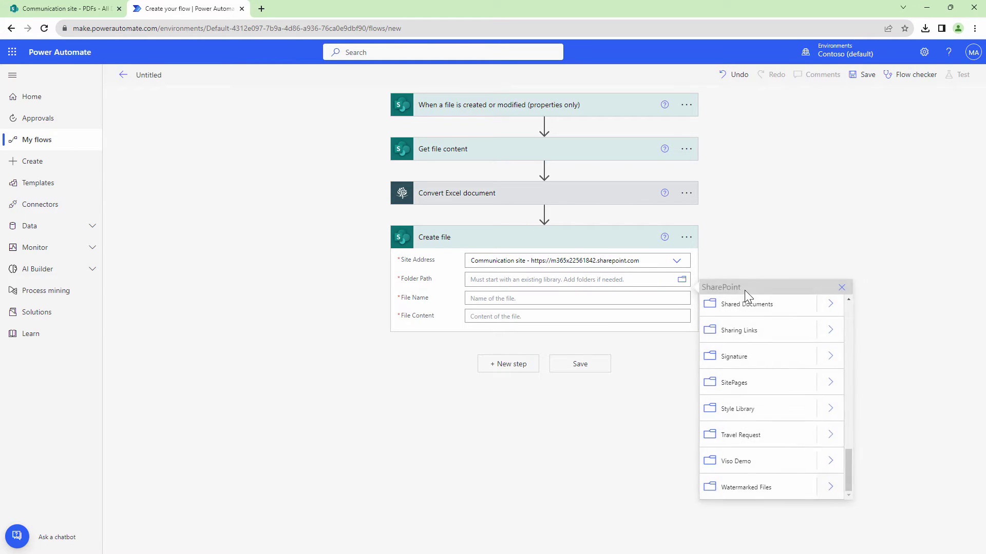
{"action": "scroll", "coordinate": [834, 411], "scroll_direction": "up", "scroll_amount": 10}
{"action": "scroll", "coordinate": [832, 415], "scroll_direction": "up", "scroll_amount": 3}
{"action": "left_click", "coordinate": [831, 410]}
- Name the new file Base file name + .pdf and fill File Content with the processed file content
{"action": "left_click", "coordinate": [811, 454]}
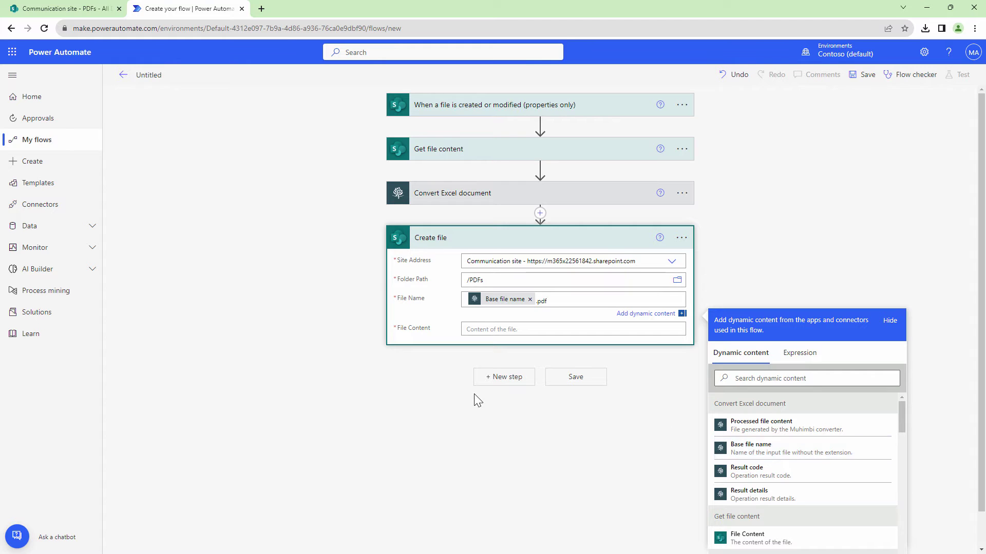
{"action": "left_click", "coordinate": [494, 329]}
{"action": "left_click", "coordinate": [839, 454]}
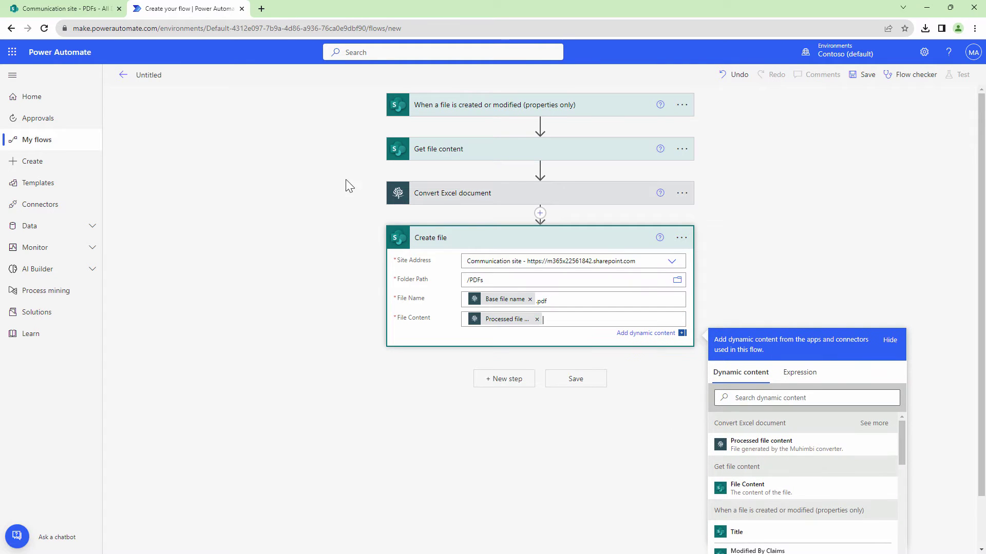
{"action": "left_click", "coordinate": [166, 73]}
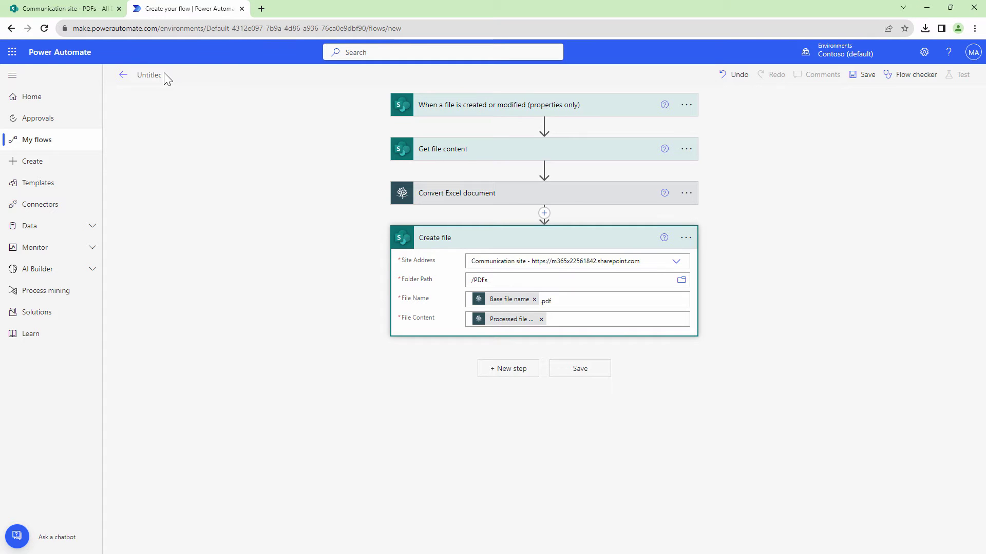
- Rename the flow to 'Excel to PDF', save it, and start a manual test run
{"action": "key", "text": "ctrl+a"}
{"action": "key", "text": "BackSpace"}
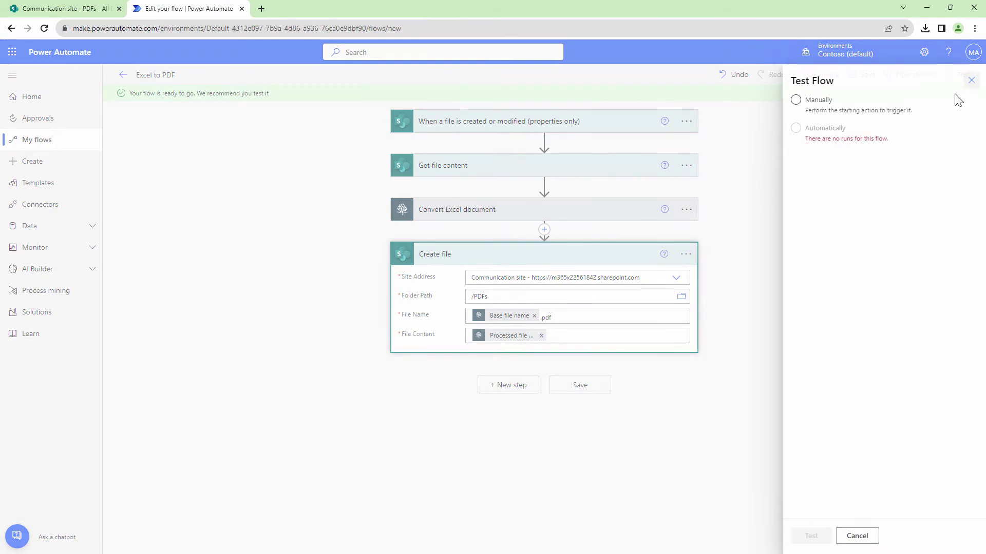
{"action": "left_click", "coordinate": [819, 100]}
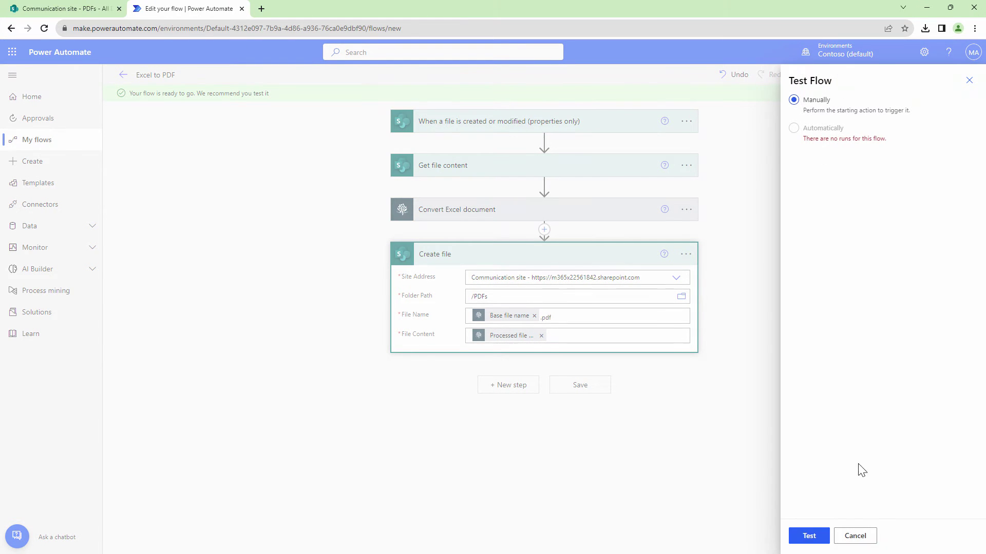
{"action": "left_click", "coordinate": [811, 535]}
- Upload sales-data.xlsx into the SharePoint Excel demo library and return to watch the run
{"action": "left_click", "coordinate": [66, 8]}
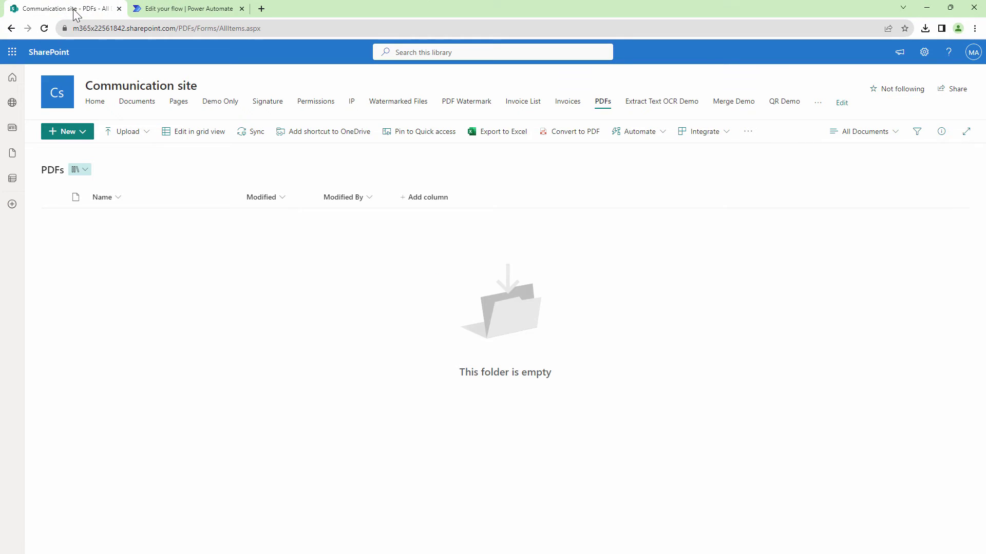
{"action": "left_click_drag", "start_coordinate": [3, 272], "coordinate": [167, 260]}
{"action": "left_click", "coordinate": [175, 9]}
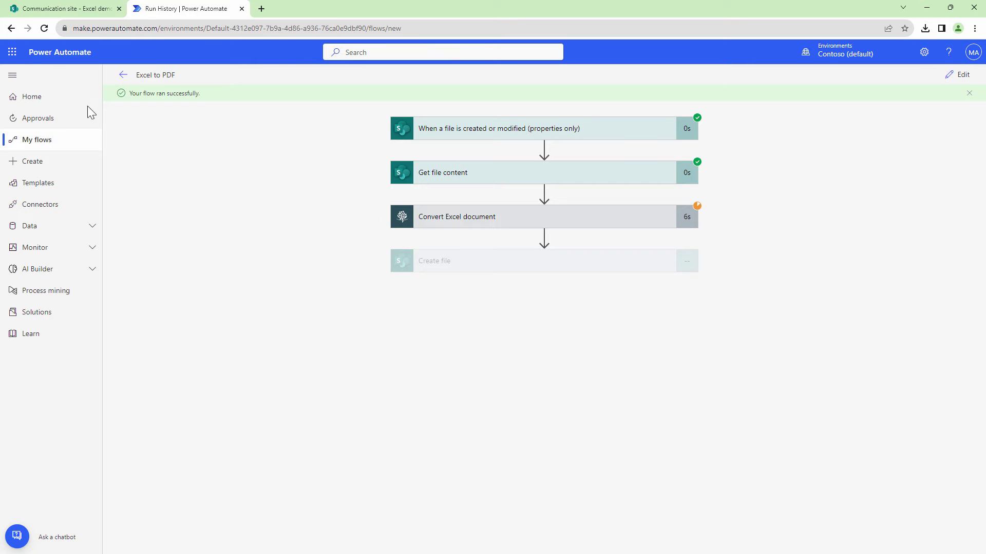
- Open the SharePoint PDFs library in a new browser tab
{"action": "left_click", "coordinate": [60, 9]}
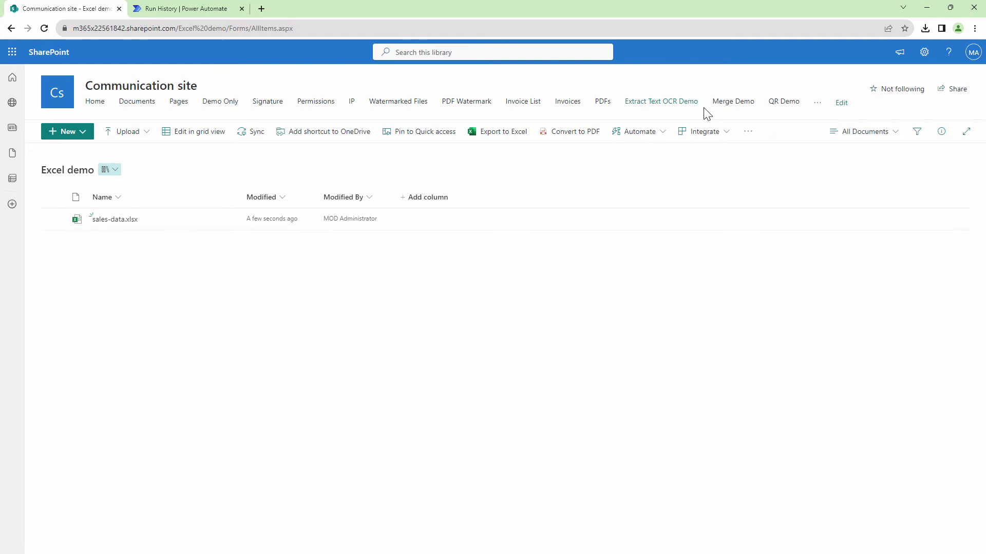
{"action": "right_click", "coordinate": [610, 108]}
{"action": "left_click", "coordinate": [624, 110]}
{"action": "left_click", "coordinate": [188, 9]}
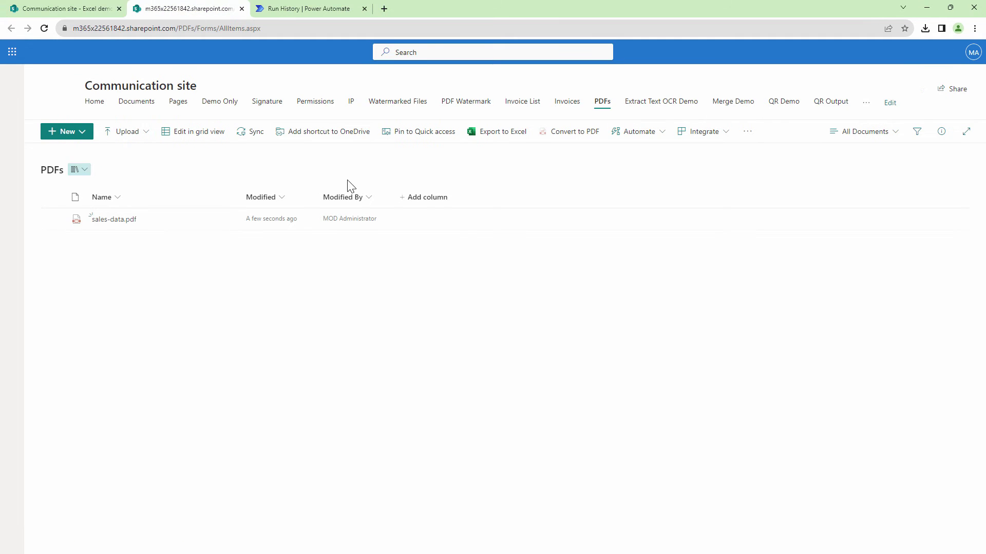
- Open the generated sales-data.pdf in the browser to review its charts and sales table
{"action": "left_click", "coordinate": [226, 223]}
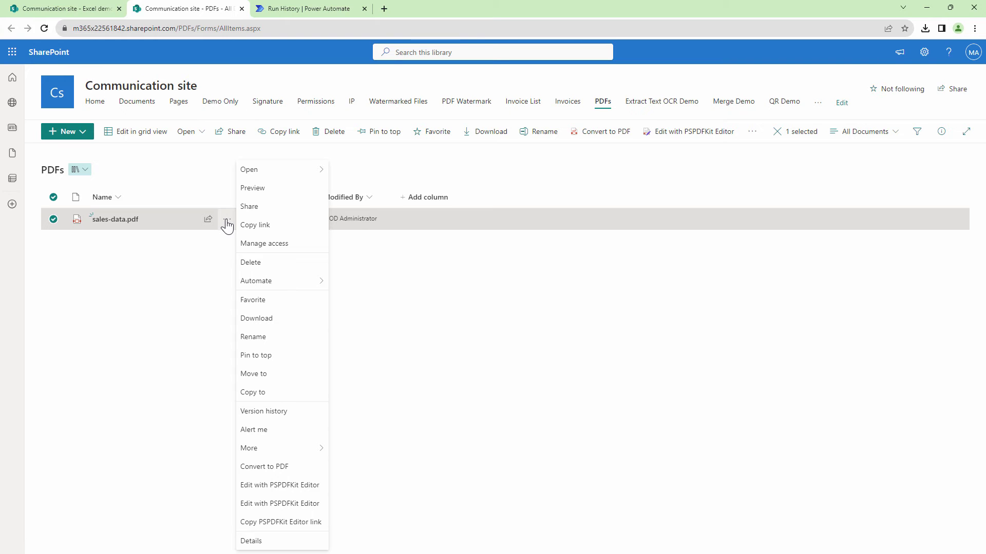
{"action": "mouse_move", "coordinate": [308, 170]}
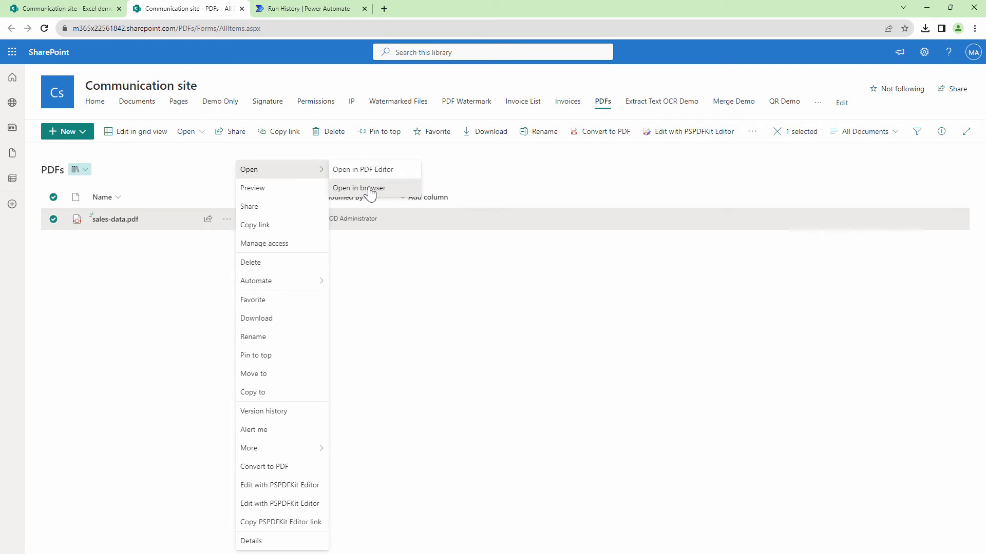
{"action": "left_click", "coordinate": [366, 188]}
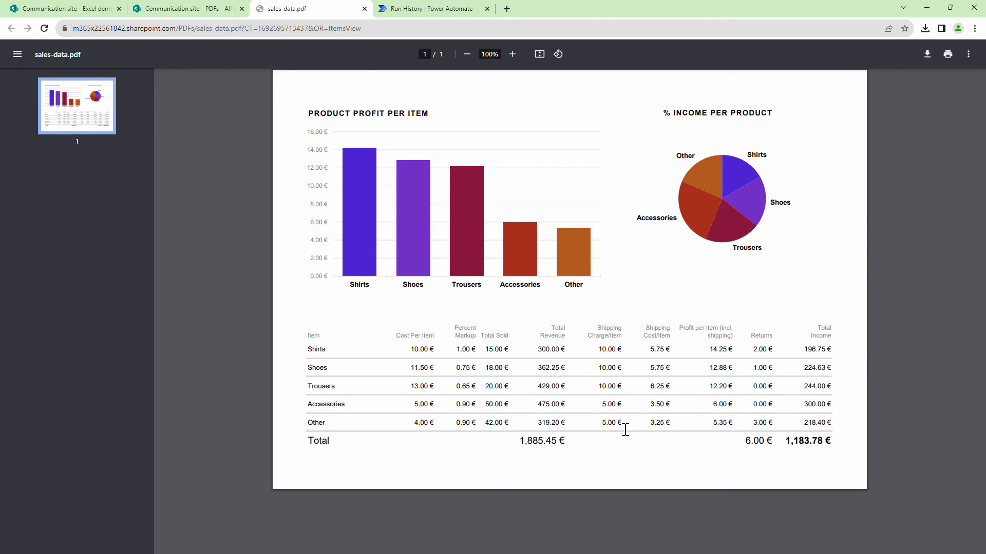
- Close the PDF preview and sample workbook, then reopen the Excel to PDF flow for editing
{"action": "left_click", "coordinate": [364, 8]}
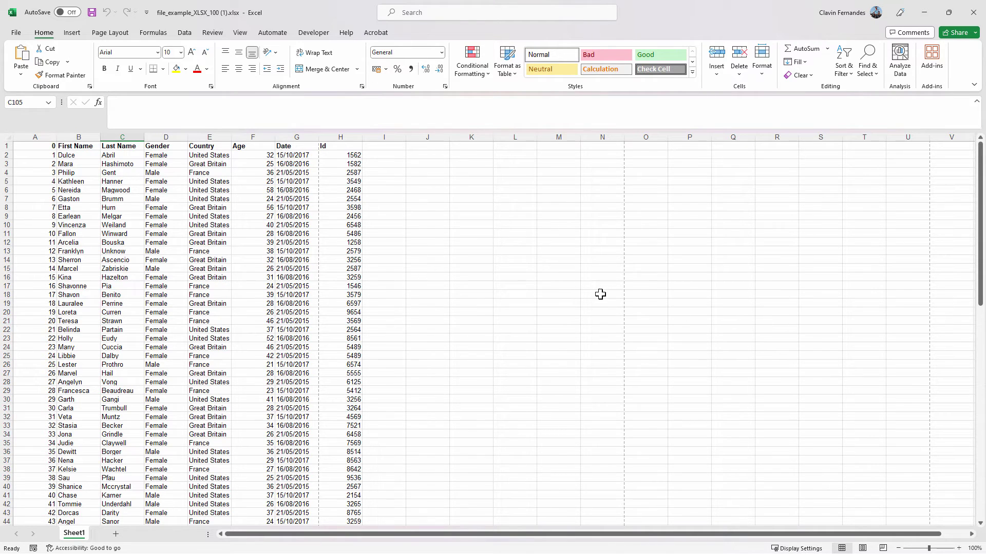
{"action": "left_click", "coordinate": [972, 11]}
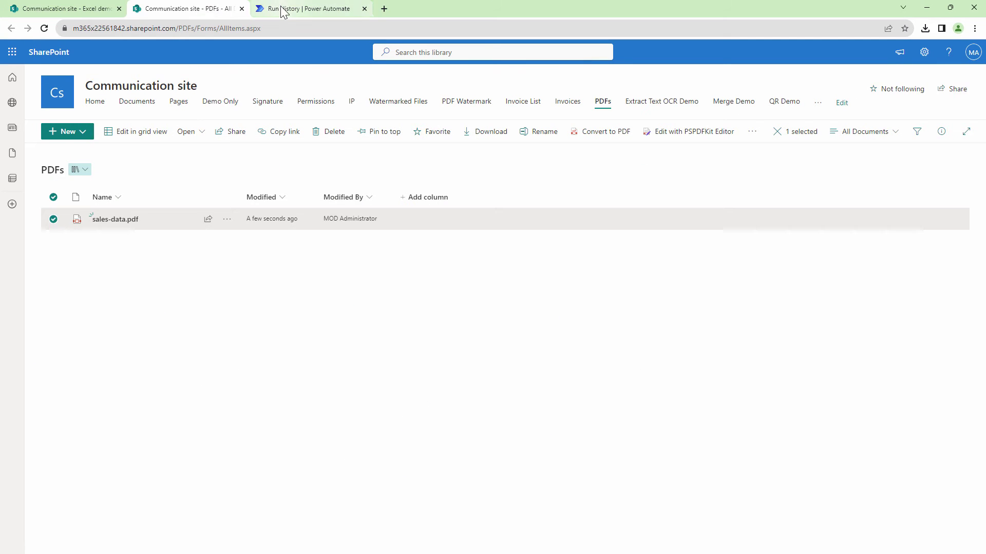
{"action": "left_click", "coordinate": [285, 9]}
{"action": "left_click", "coordinate": [959, 75]}
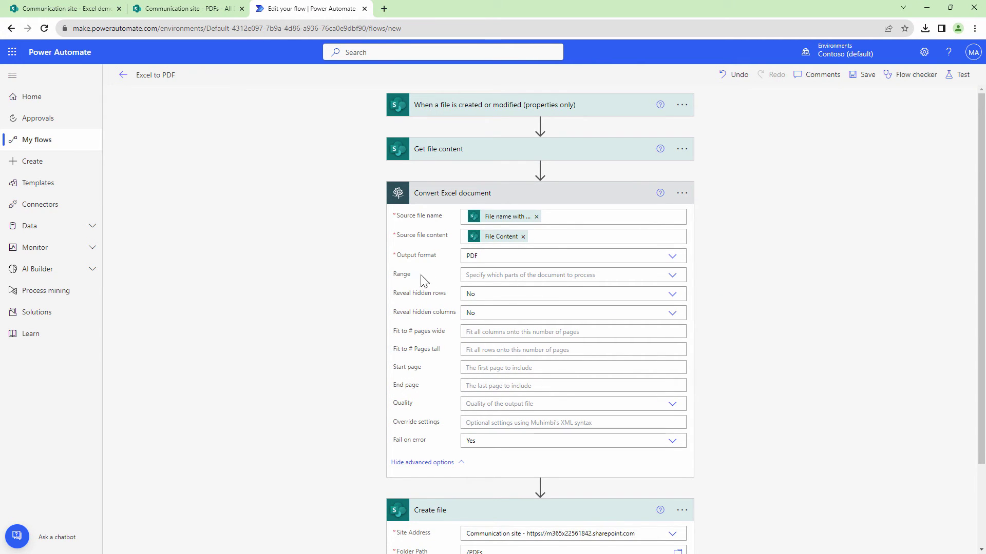
{"action": "left_click", "coordinate": [677, 280]}
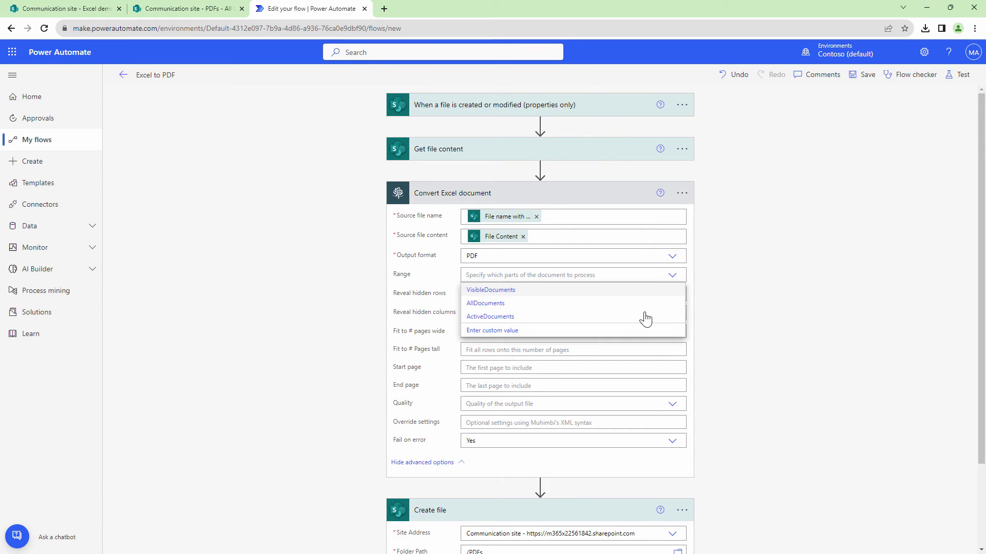
{"action": "left_click", "coordinate": [671, 302]}
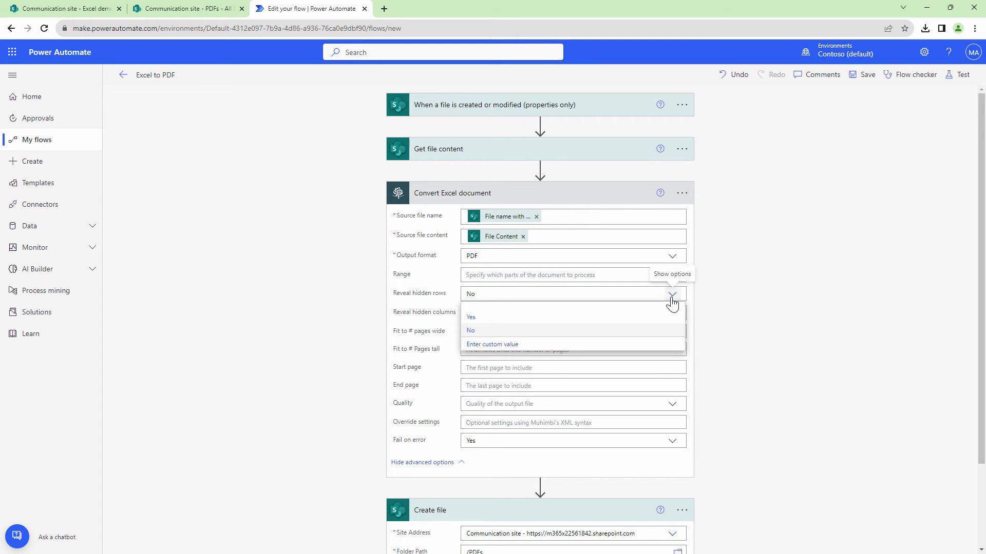
{"action": "left_click", "coordinate": [671, 298]}
{"action": "left_click", "coordinate": [672, 314]}
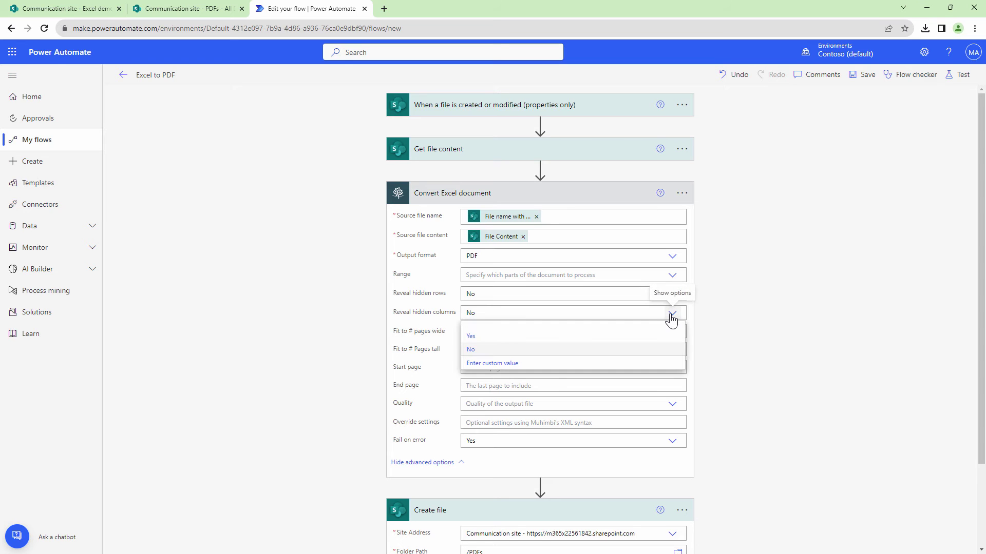
{"action": "left_click", "coordinate": [671, 315]}
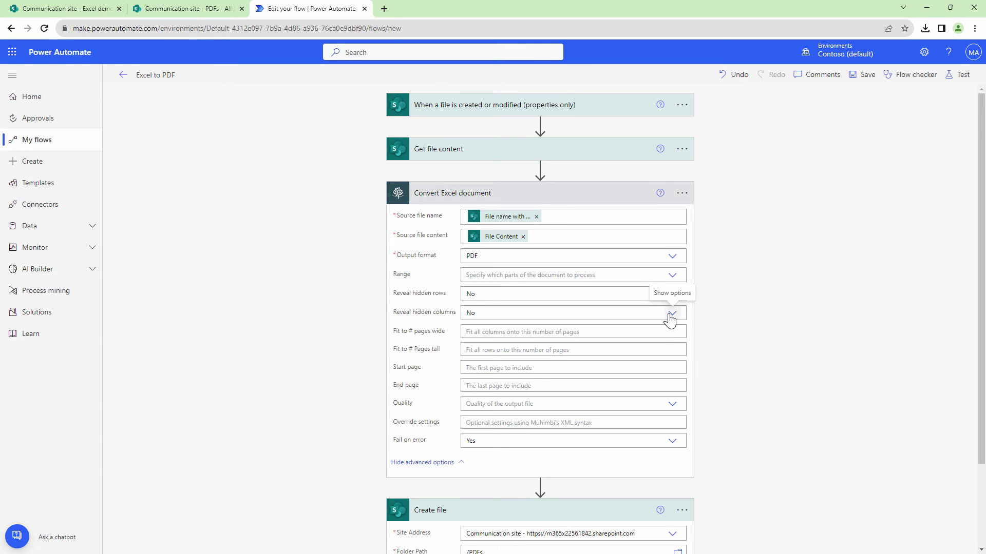
- Set both Fit to # pages wide and Fit to # pages tall to 1 in the conversion step
{"action": "left_click", "coordinate": [545, 331]}
{"action": "type", "text": "1"}
{"action": "left_click", "coordinate": [528, 359]}
{"action": "type", "text": "1"}
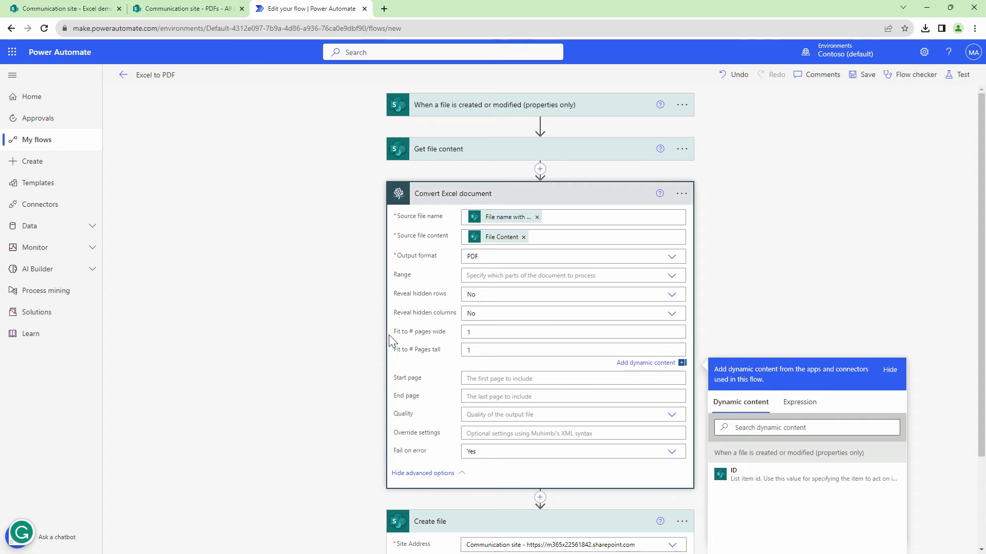
- Review the Quality choices, leave Quality unset, and check the override settings field
{"action": "left_click", "coordinate": [481, 380]}
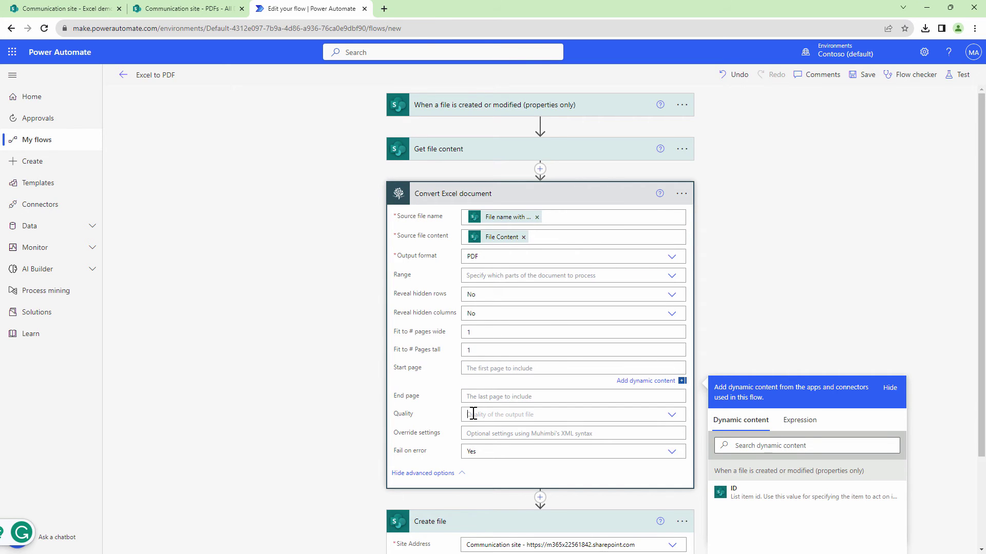
{"action": "left_click", "coordinate": [533, 414]}
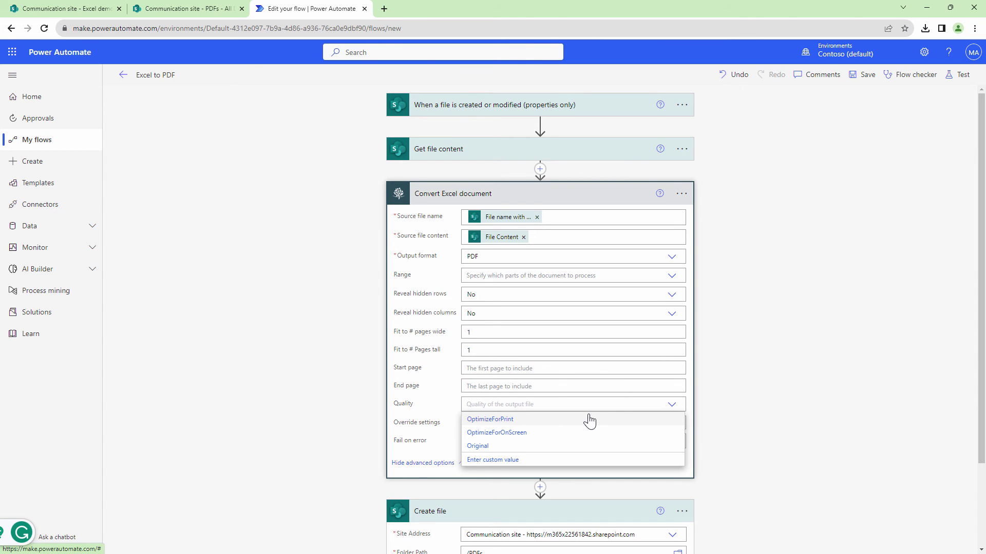
{"action": "left_click", "coordinate": [776, 378]}
{"action": "left_click", "coordinate": [645, 423]}
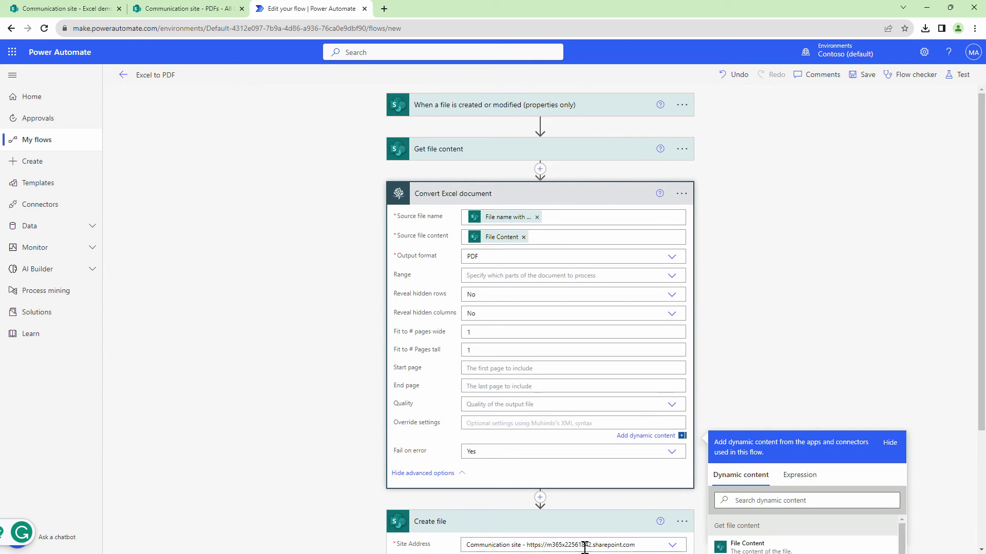
- Save the flow, start a manual test, and upload file_example_XLSX_100 (1).xlsx to the Excel demo library
{"action": "left_click", "coordinate": [866, 82]}
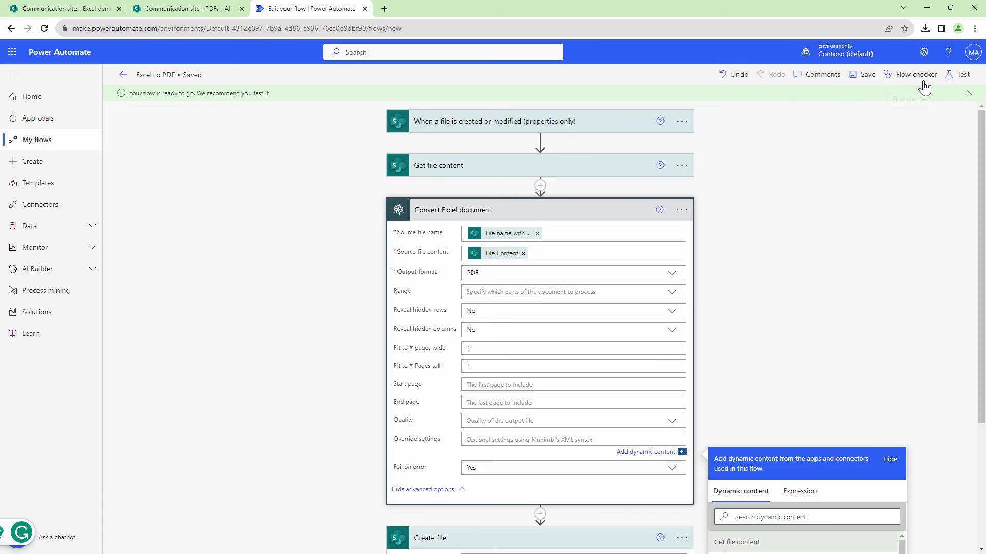
{"action": "left_click", "coordinate": [962, 77]}
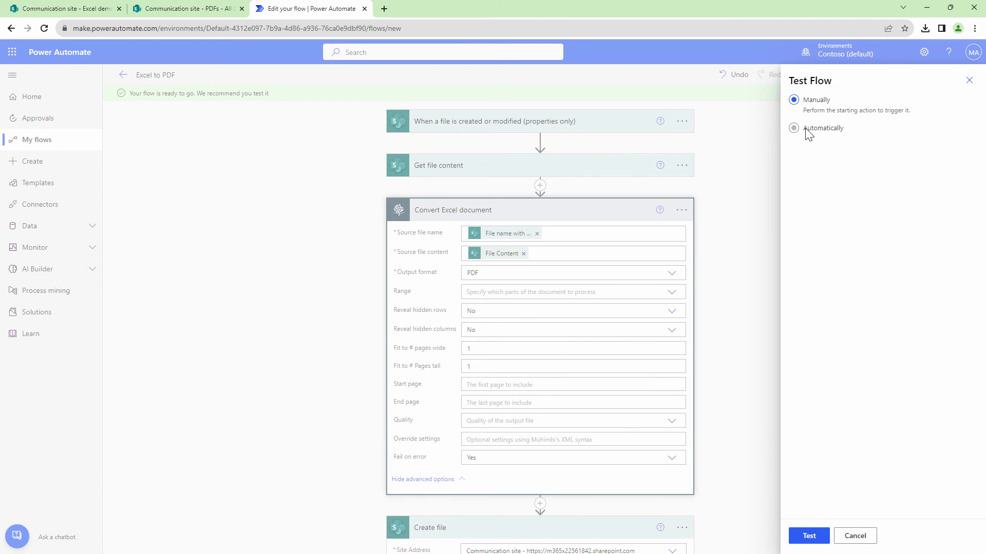
{"action": "left_click", "coordinate": [807, 536]}
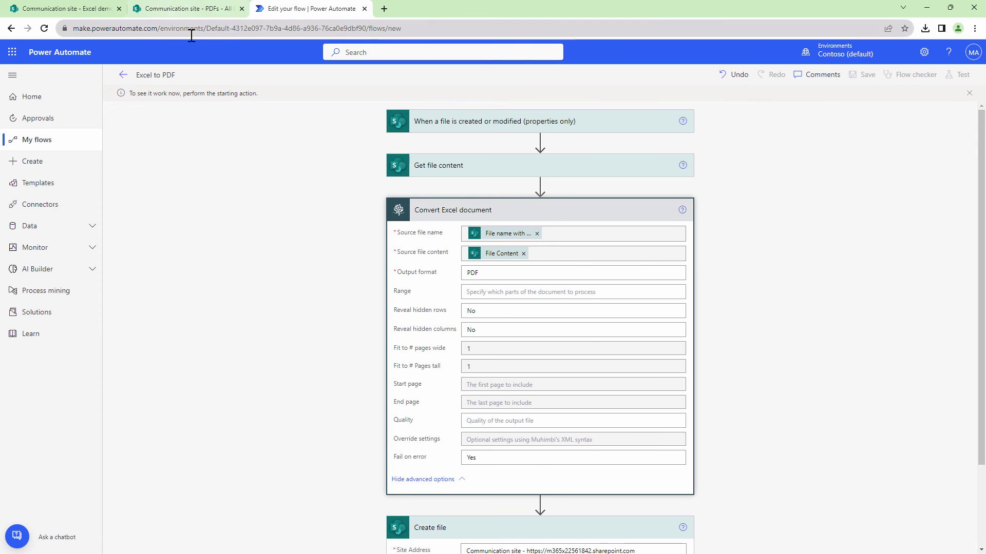
{"action": "left_click", "coordinate": [29, 14]}
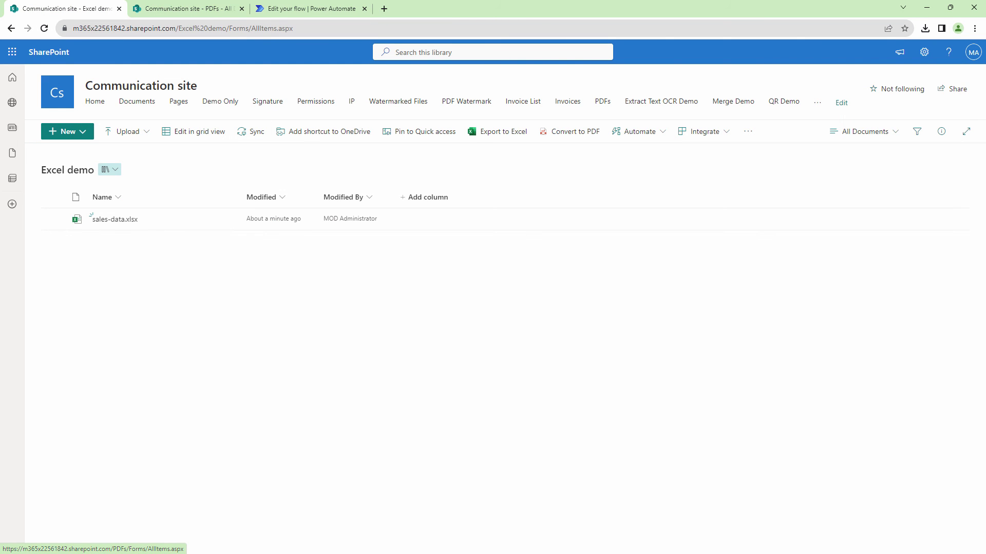
{"action": "left_click_drag", "start_coordinate": [154, 513], "coordinate": [136, 288]}
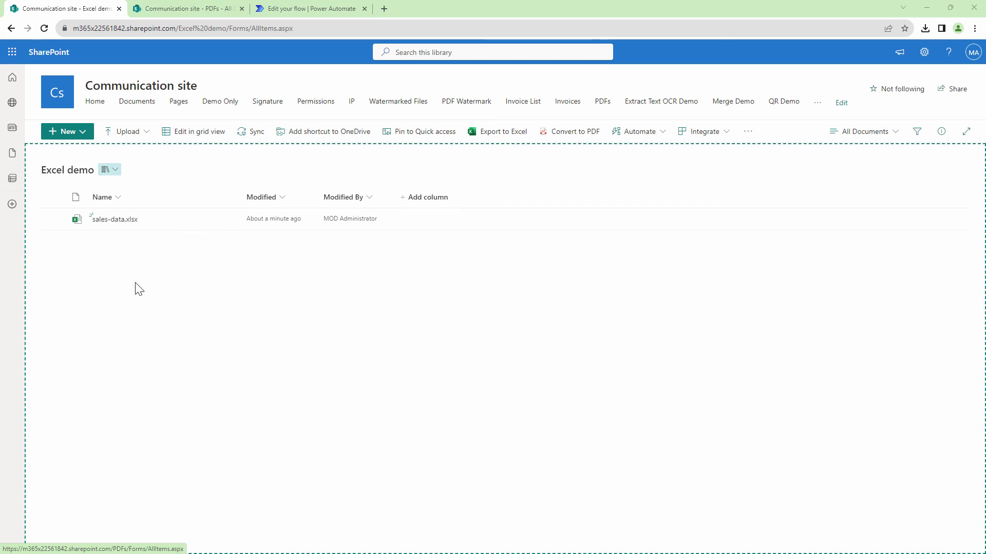
- Open file_example_XLSX_100 (1).pdf from the PDFs library in the browser and scroll its single page
{"action": "left_click", "coordinate": [310, 9]}
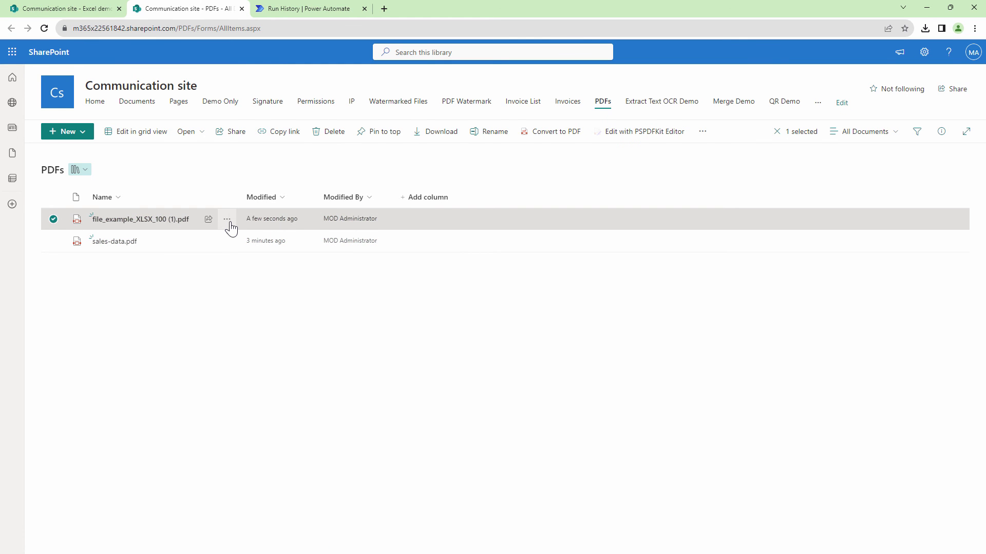
{"action": "mouse_move", "coordinate": [295, 184]}
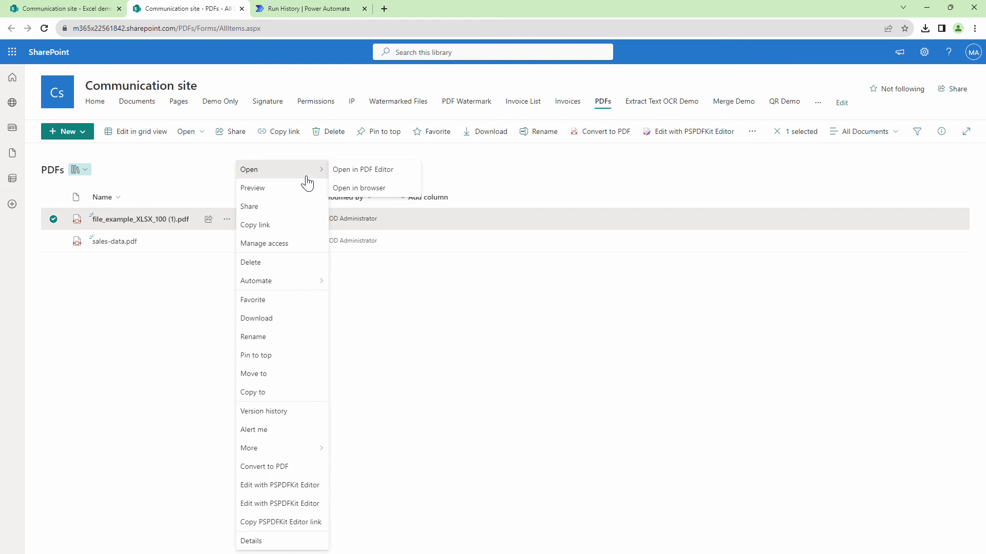
{"action": "left_click", "coordinate": [357, 188]}
{"action": "scroll", "coordinate": [678, 278], "scroll_direction": "down", "scroll_amount": 10}
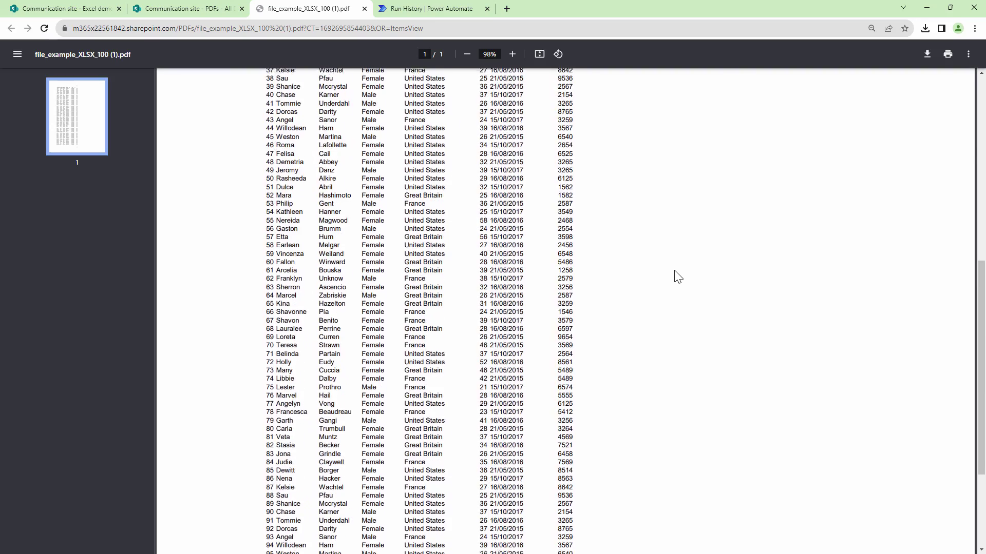
{"action": "scroll", "coordinate": [678, 277], "scroll_direction": "up", "scroll_amount": 10}
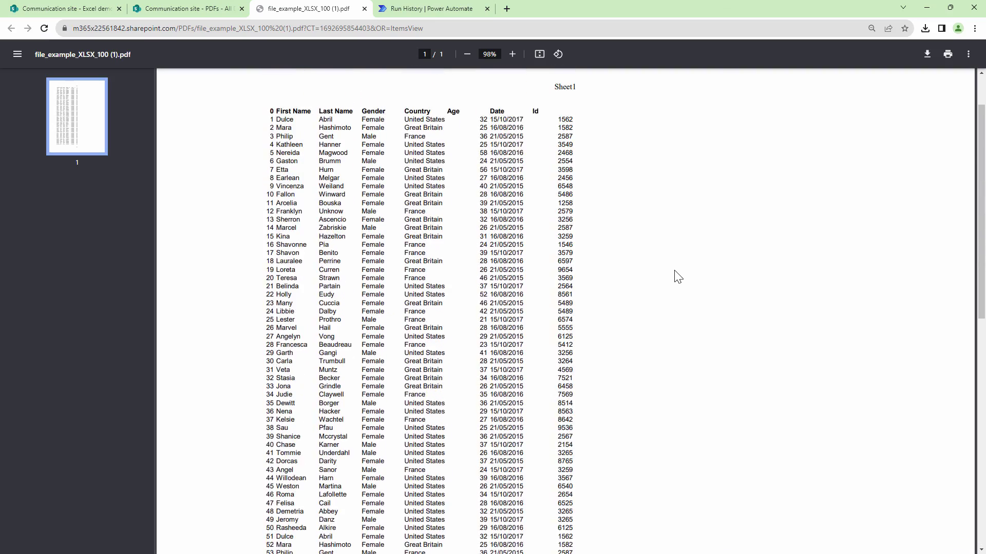